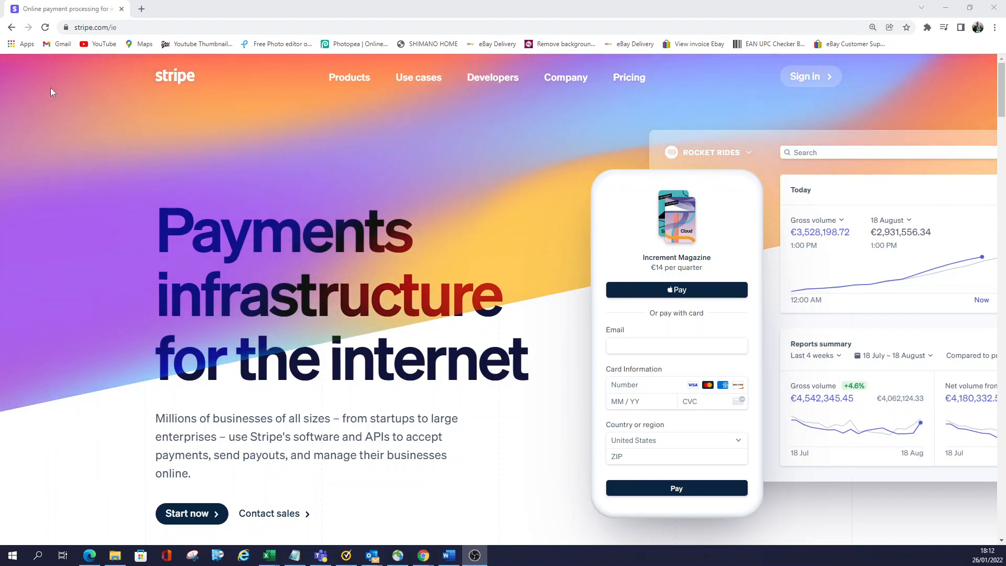
Sign in to the Stripe dashboard and open the Payment links page
{"action": "left_click", "coordinate": [823, 76]}
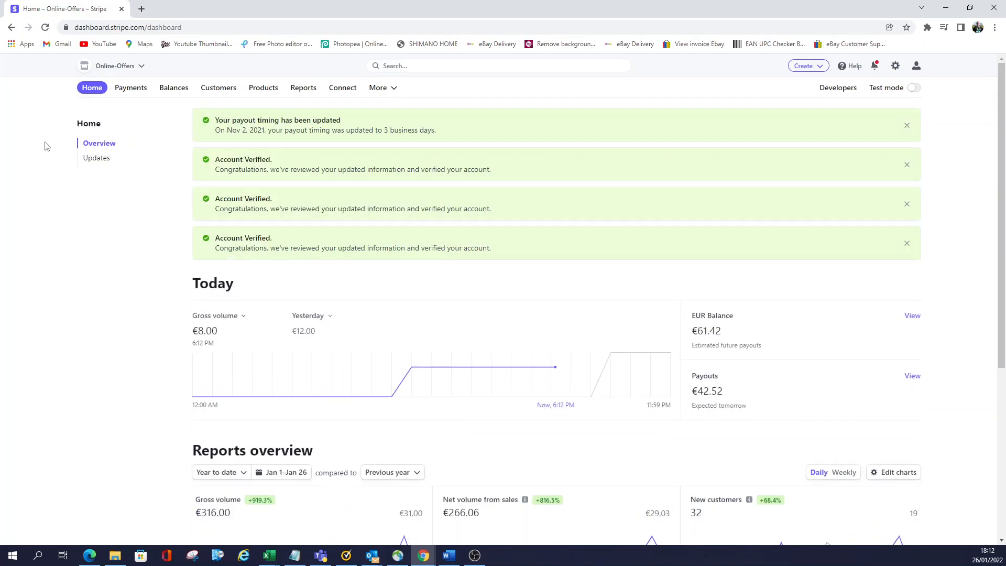
{"action": "key", "text": "ctrl+plus"}
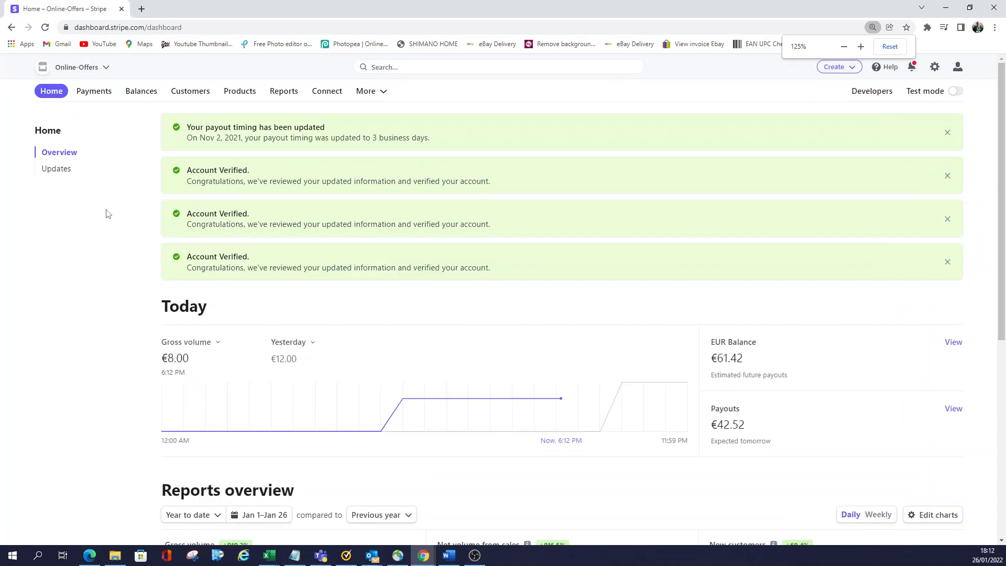
{"action": "key", "text": "ctrl+plus"}
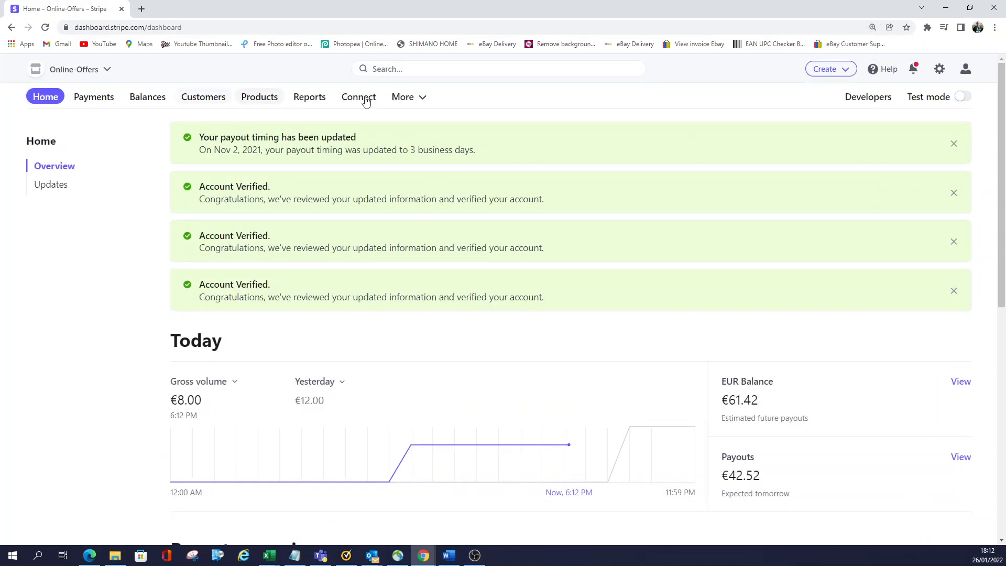
{"action": "left_click", "coordinate": [424, 101]}
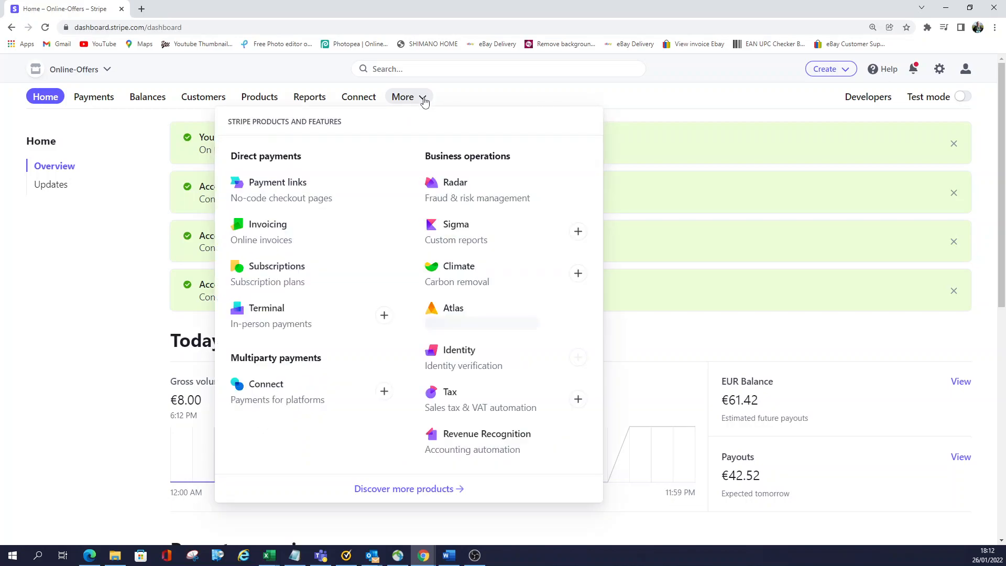
{"action": "left_click", "coordinate": [288, 195]}
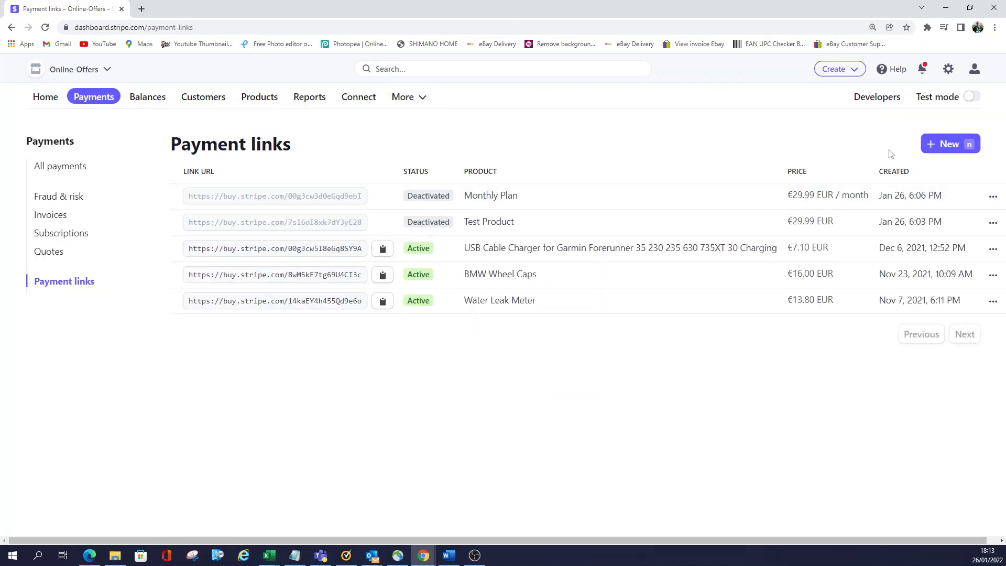
Start a new payment link and add a new product with "New Product" as both its name and description
{"action": "left_click", "coordinate": [950, 147]}
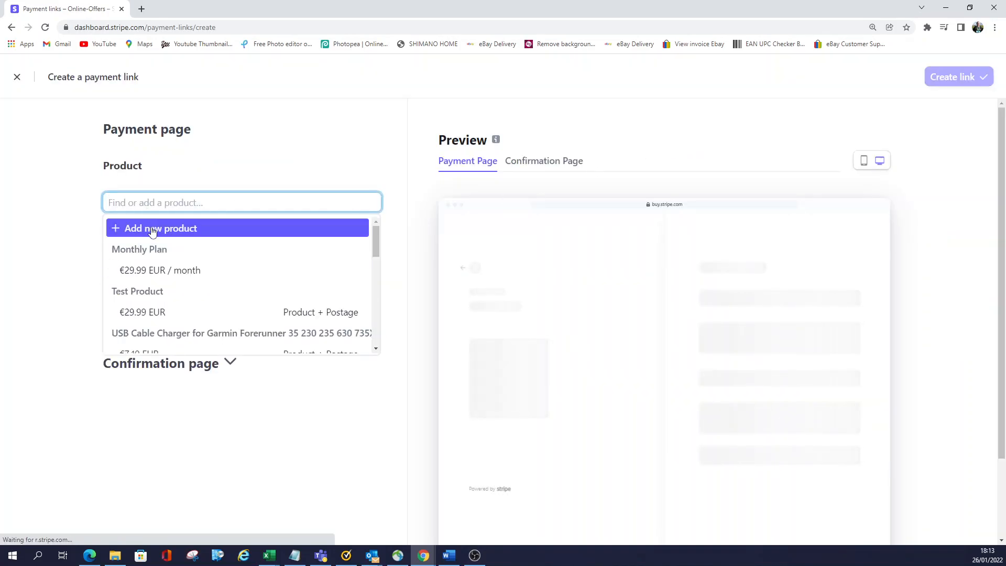
{"action": "left_click", "coordinate": [154, 230]}
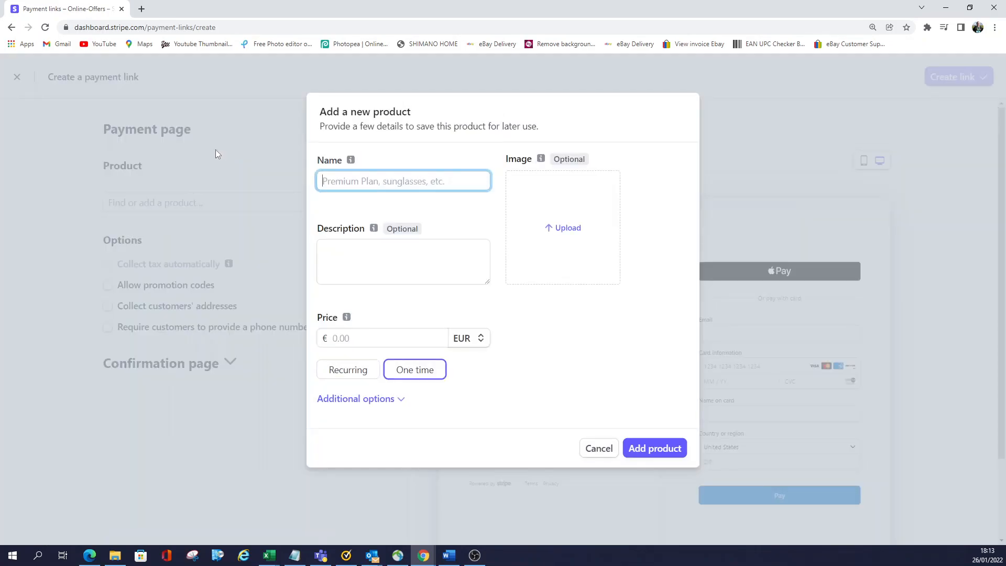
{"action": "type", "text": "New P"}
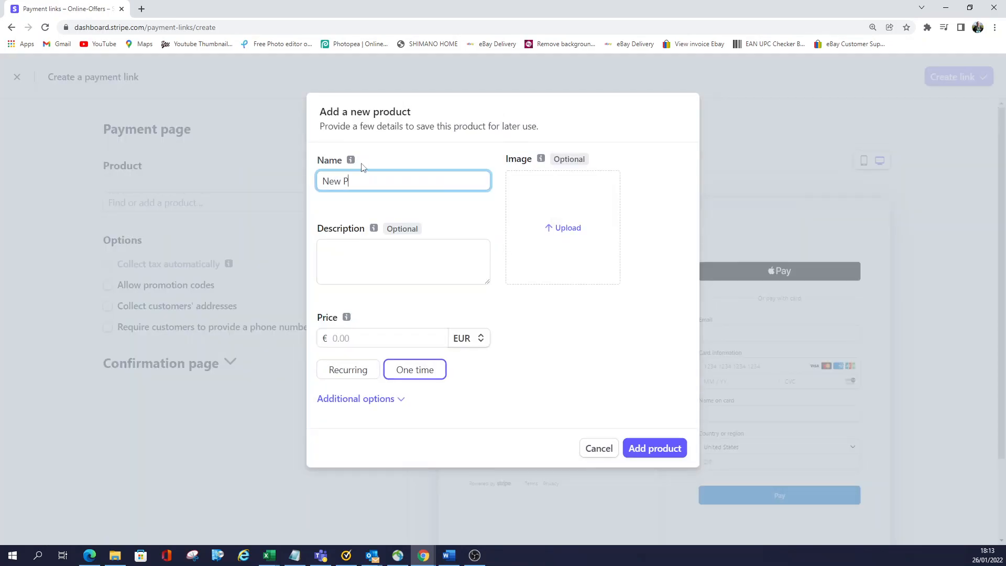
{"action": "type", "text": "roduct"}
{"action": "left_click_drag", "start_coordinate": [387, 185], "coordinate": [299, 198]}
{"action": "key", "text": "ctrl+c"}
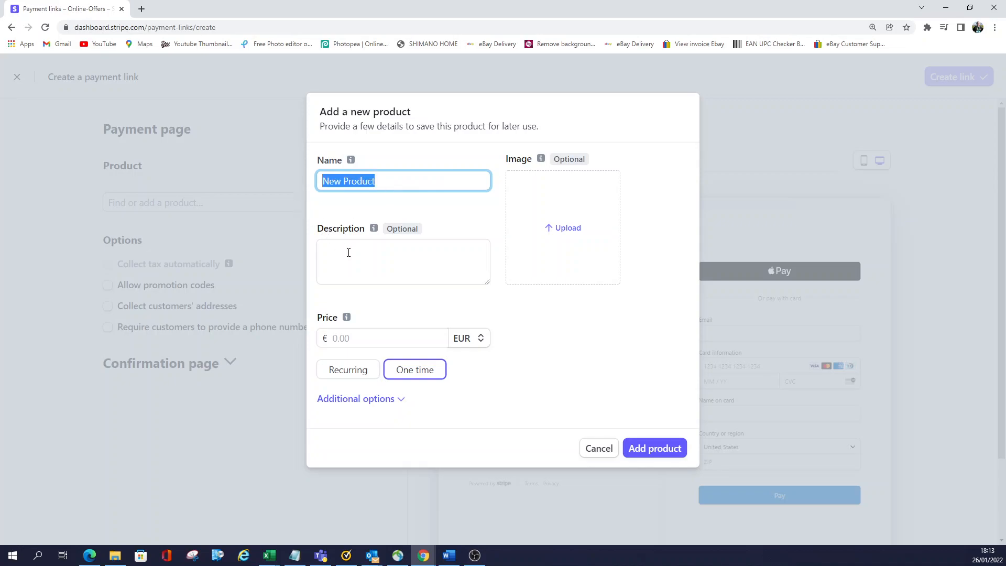
{"action": "left_click", "coordinate": [348, 252]}
{"action": "key", "text": "ctrl+v"}
Set the product's price to 9.99 EUR and its price description to "Product + Postage"
{"action": "left_click", "coordinate": [353, 337]}
{"action": "type", "text": "9.99"}
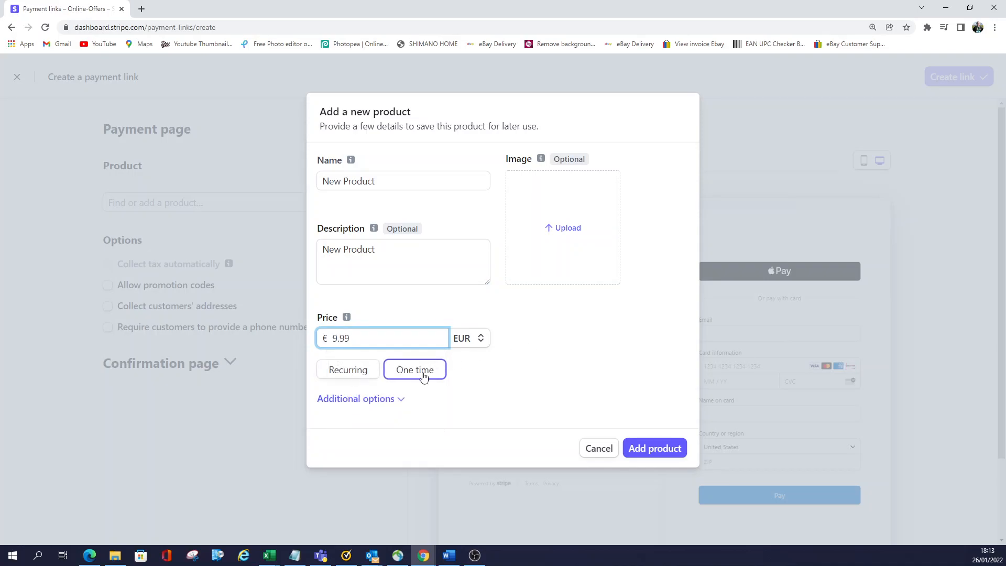
{"action": "left_click", "coordinate": [402, 399]}
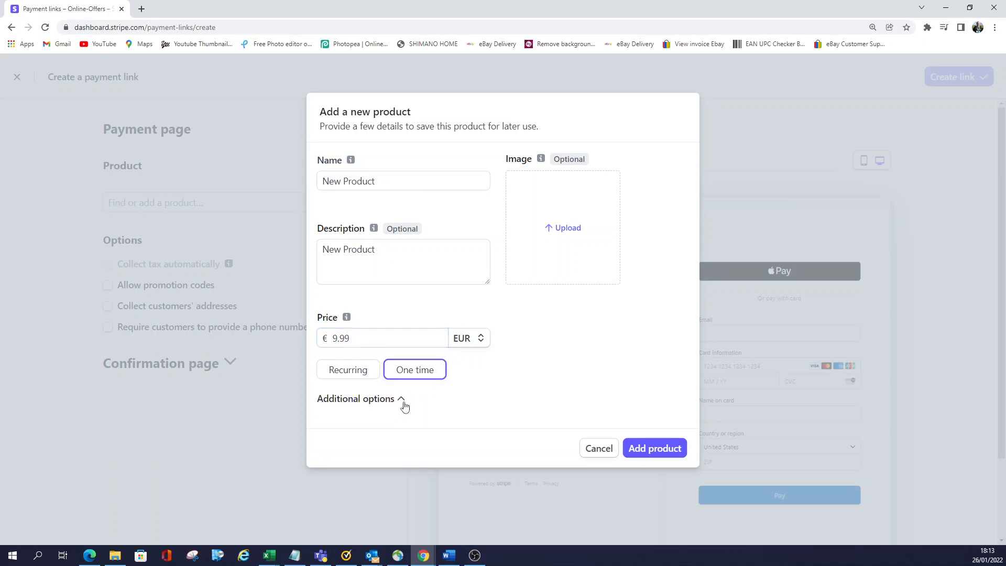
{"action": "left_click", "coordinate": [361, 433]}
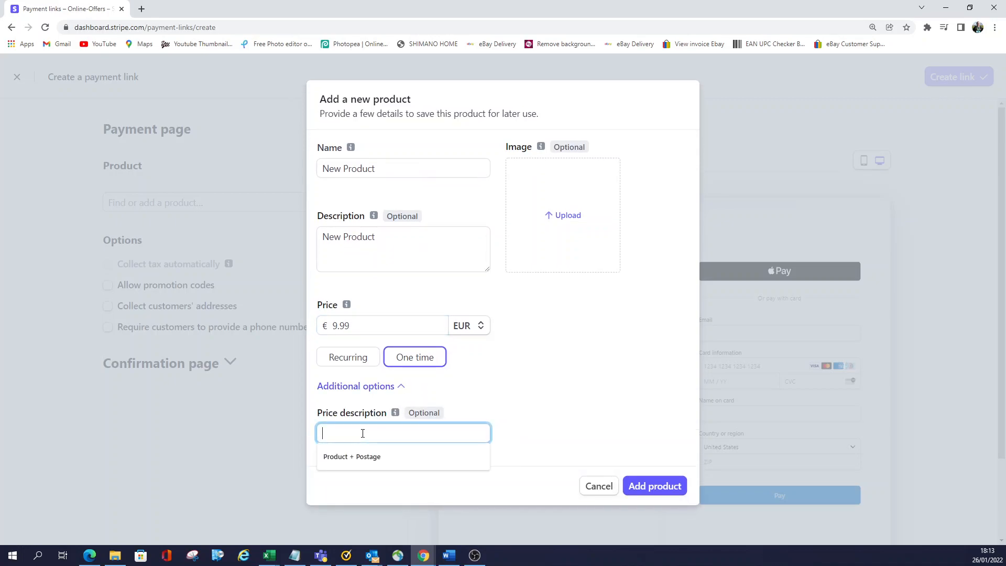
{"action": "left_click", "coordinate": [375, 457]}
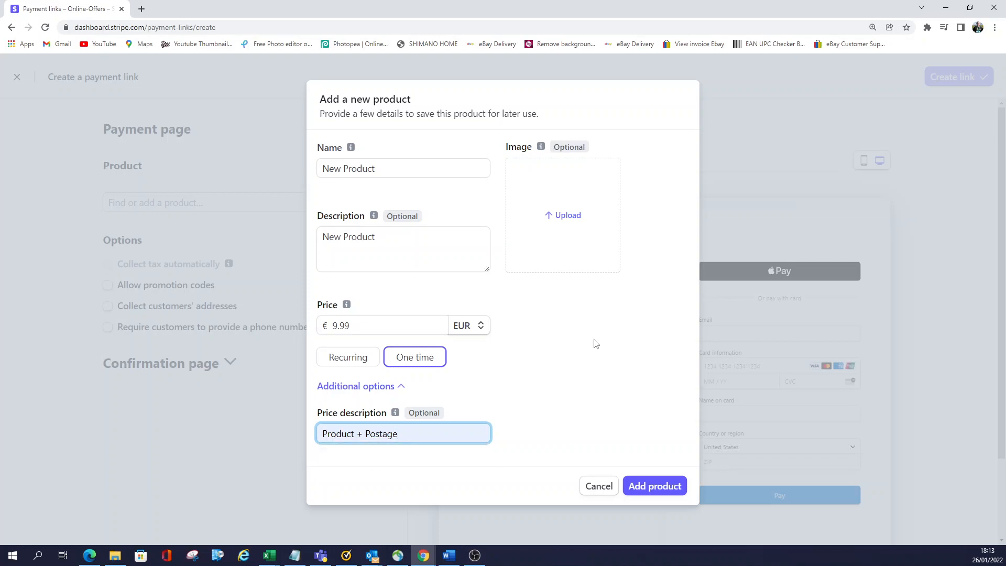
{"action": "left_click", "coordinate": [561, 215]}
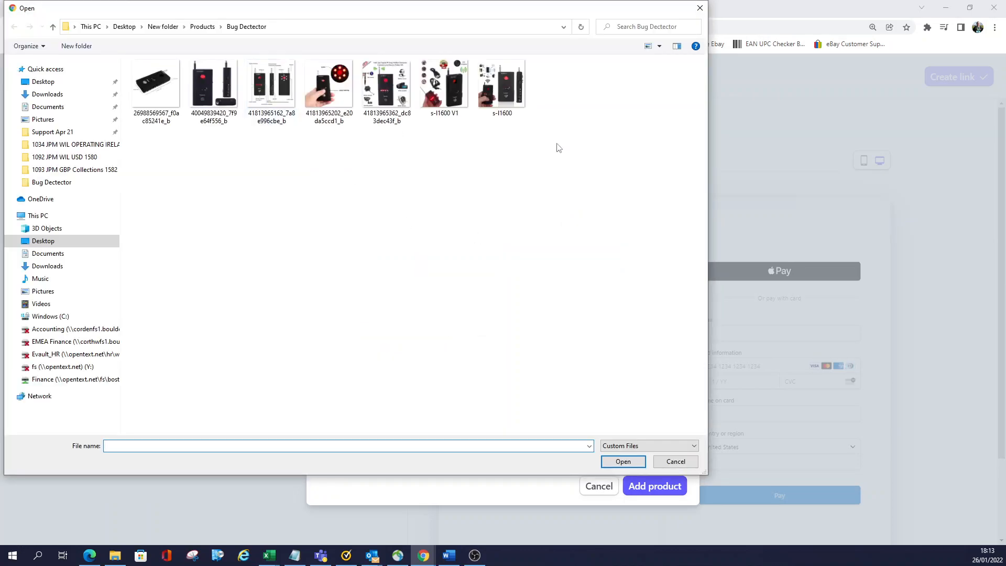
{"action": "left_click", "coordinate": [386, 90]}
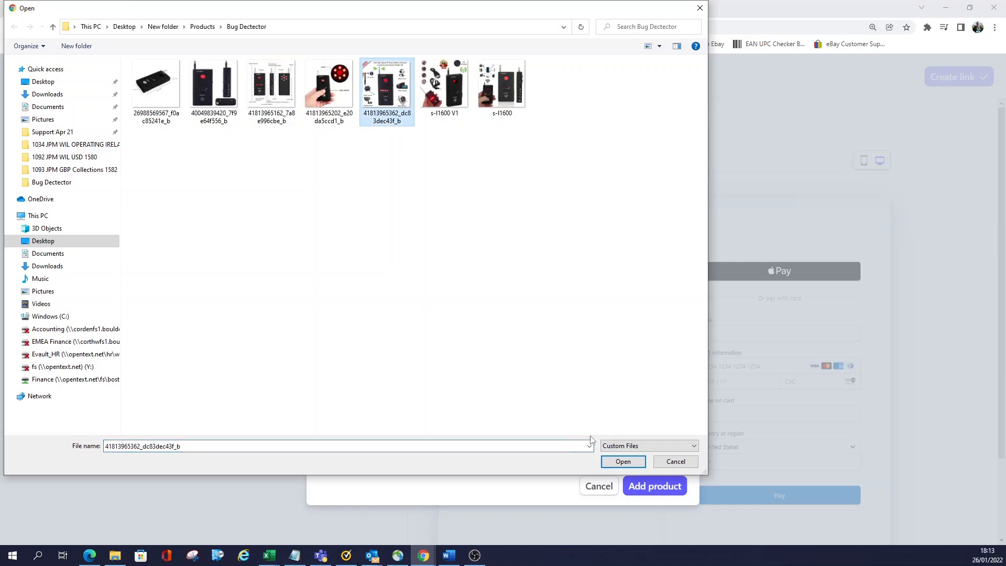
{"action": "left_click", "coordinate": [635, 461]}
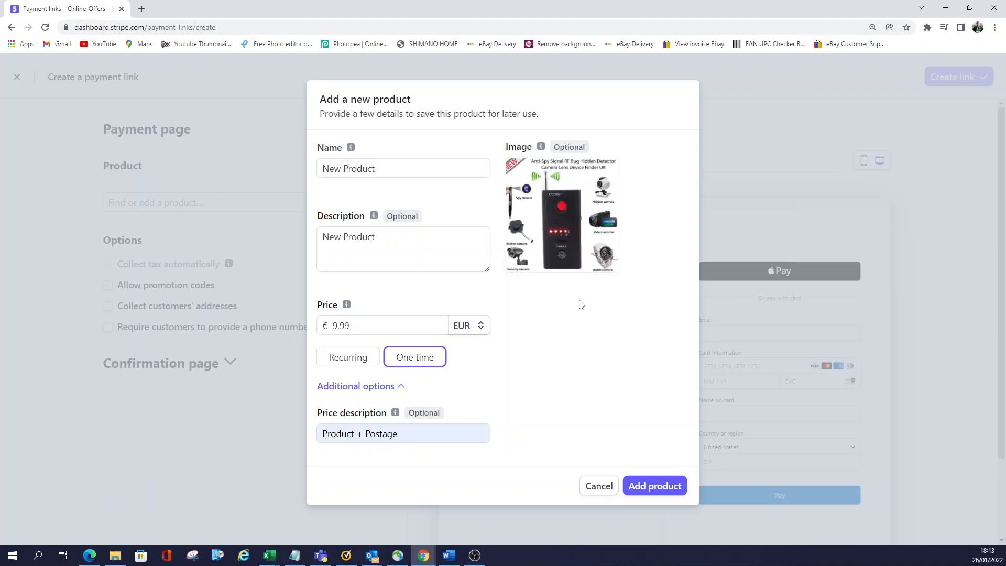
{"action": "left_click", "coordinate": [656, 486]}
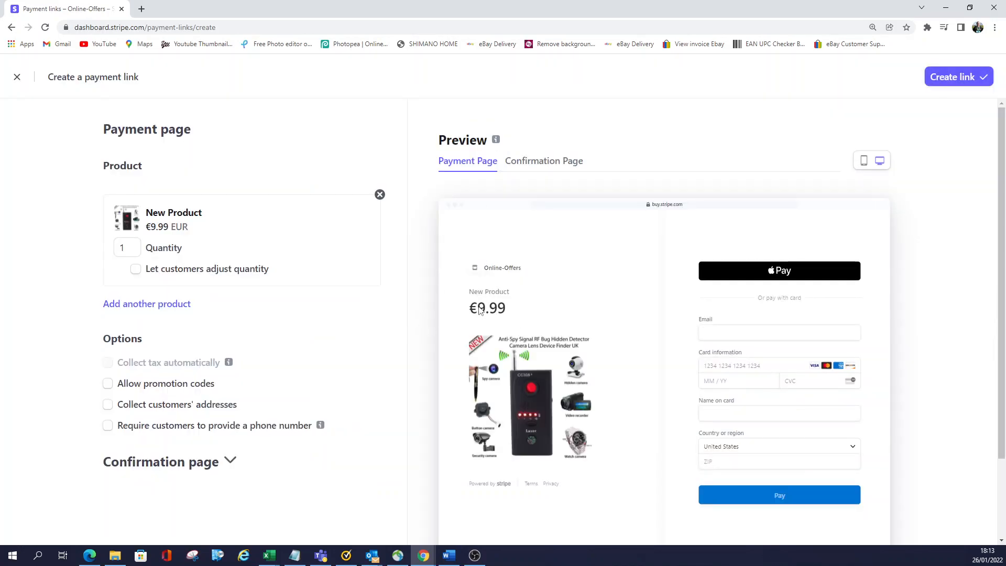
Let customers adjust the product quantity, with a maximum of 10
{"action": "scroll", "coordinate": [480, 310], "scroll_direction": "down", "scroll_amount": 1}
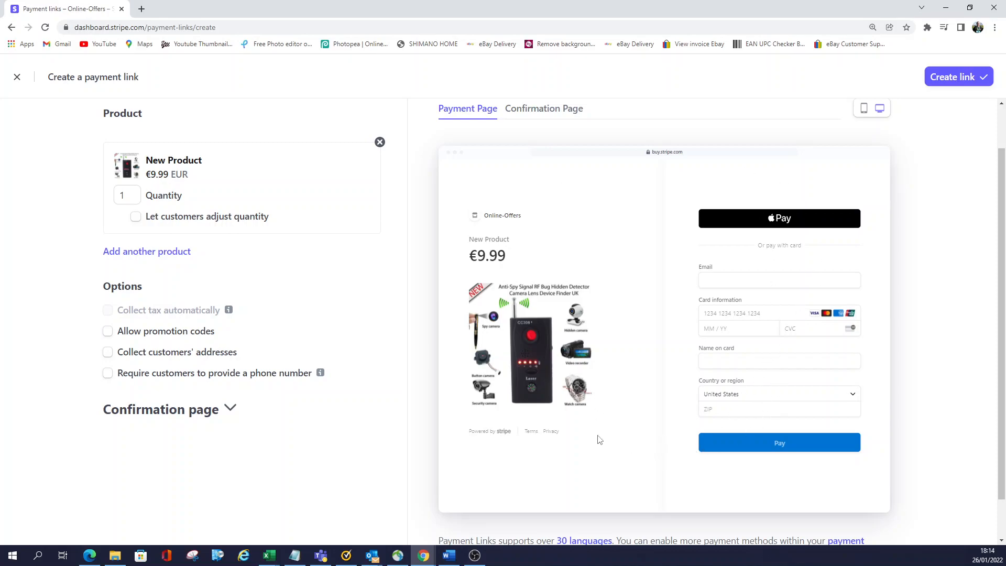
{"action": "left_click", "coordinate": [130, 197]}
{"action": "left_click", "coordinate": [136, 221]}
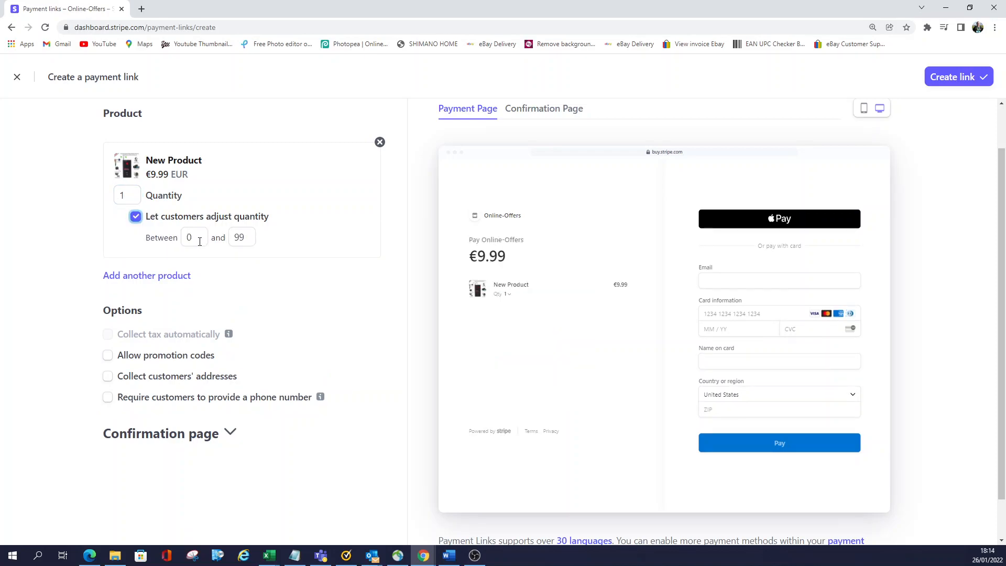
{"action": "double_click", "coordinate": [251, 237]}
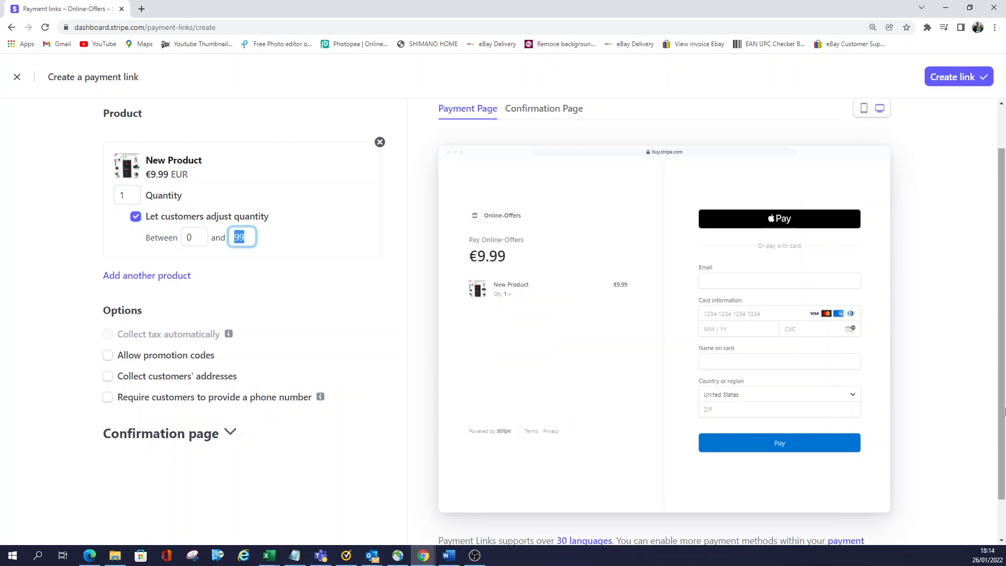
{"action": "type", "text": "10"}
{"action": "left_click", "coordinate": [340, 334]}
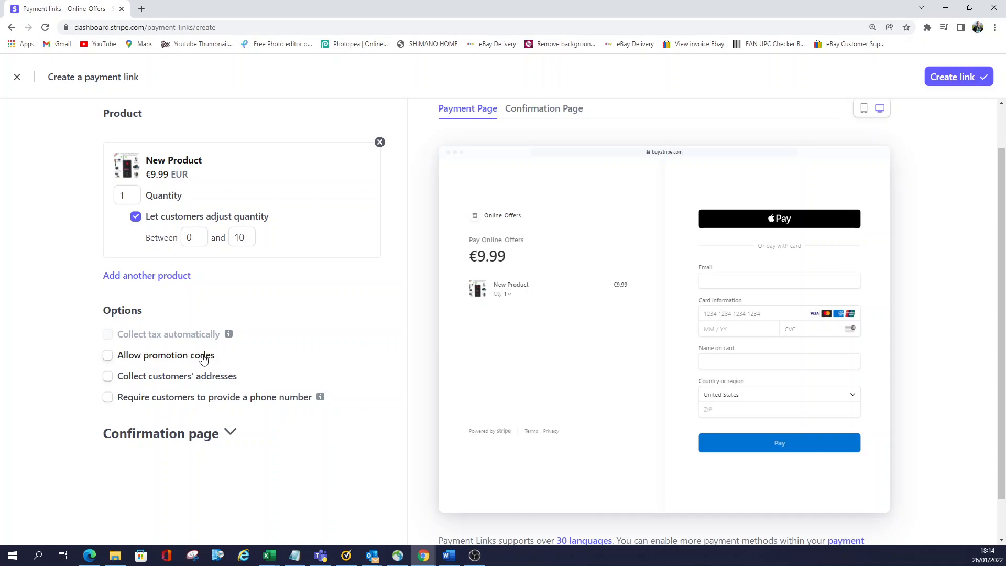
Collect customers' billing addresses and require customers to provide a phone number
{"action": "left_click", "coordinate": [107, 376]}
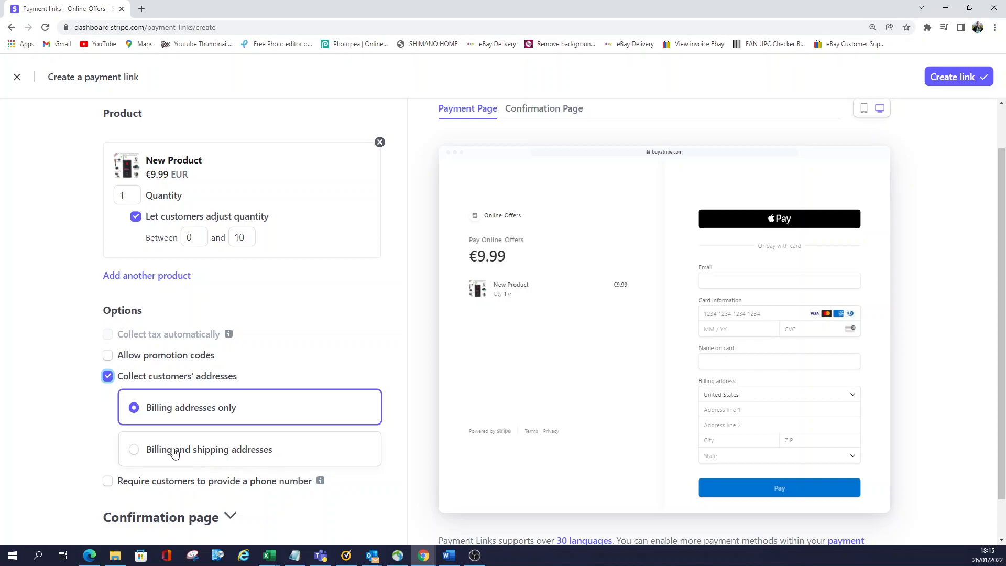
{"action": "left_click", "coordinate": [107, 482]}
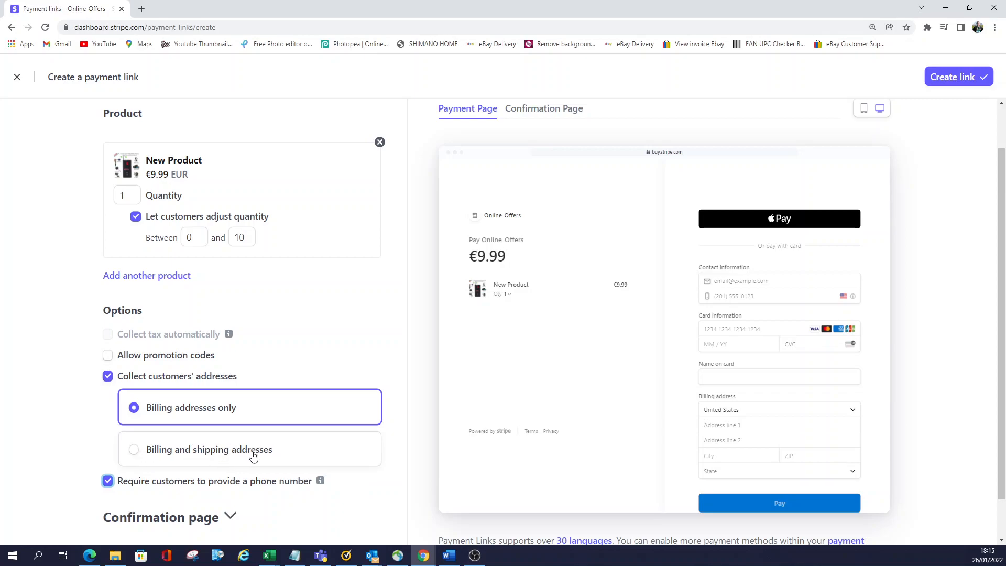
{"action": "left_click", "coordinate": [135, 453]}
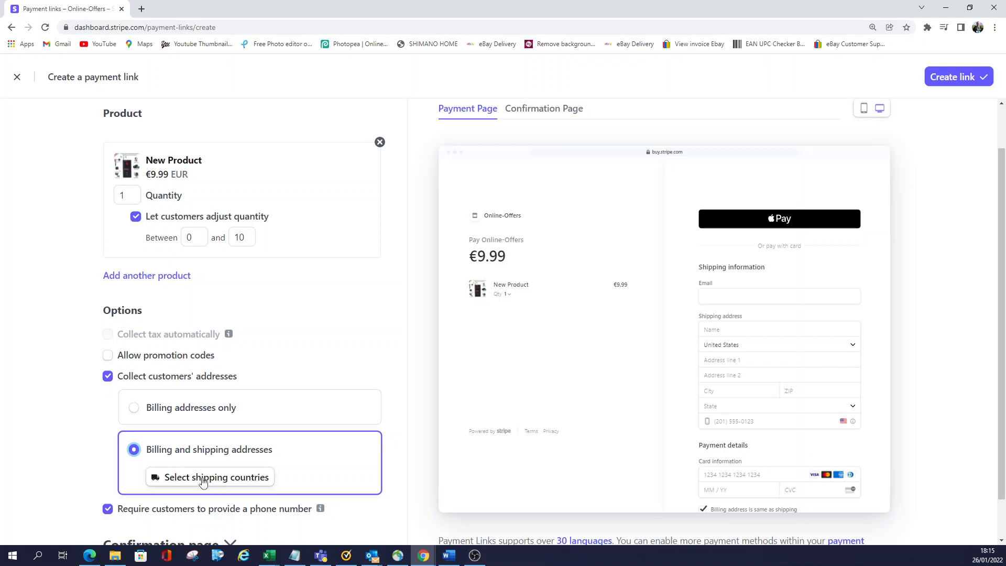
{"action": "left_click", "coordinate": [134, 409]}
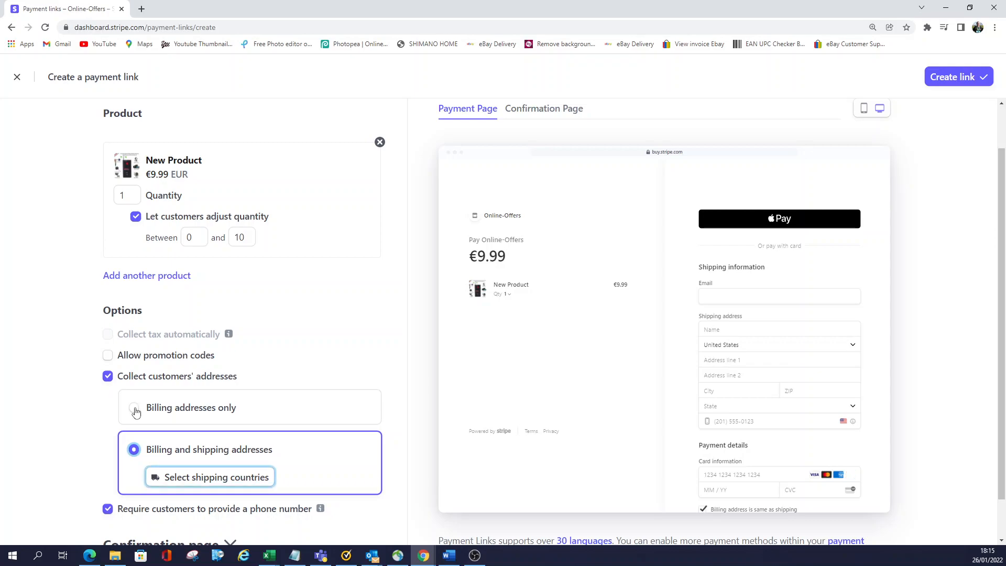
{"action": "left_click", "coordinate": [135, 409]}
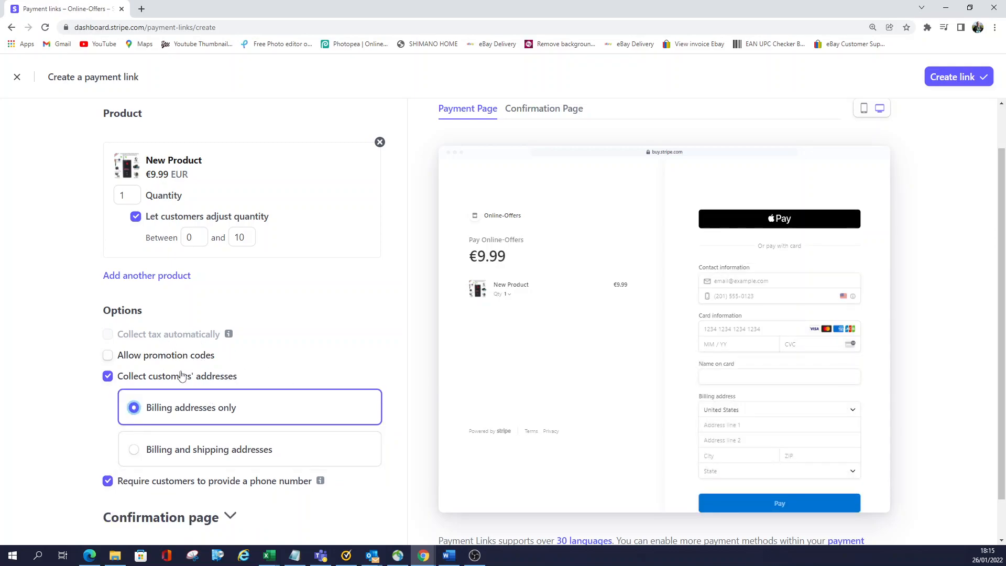
Review the confirmation page options of the payment link and collapse them again
{"action": "scroll", "coordinate": [225, 471], "scroll_direction": "down", "scroll_amount": 1}
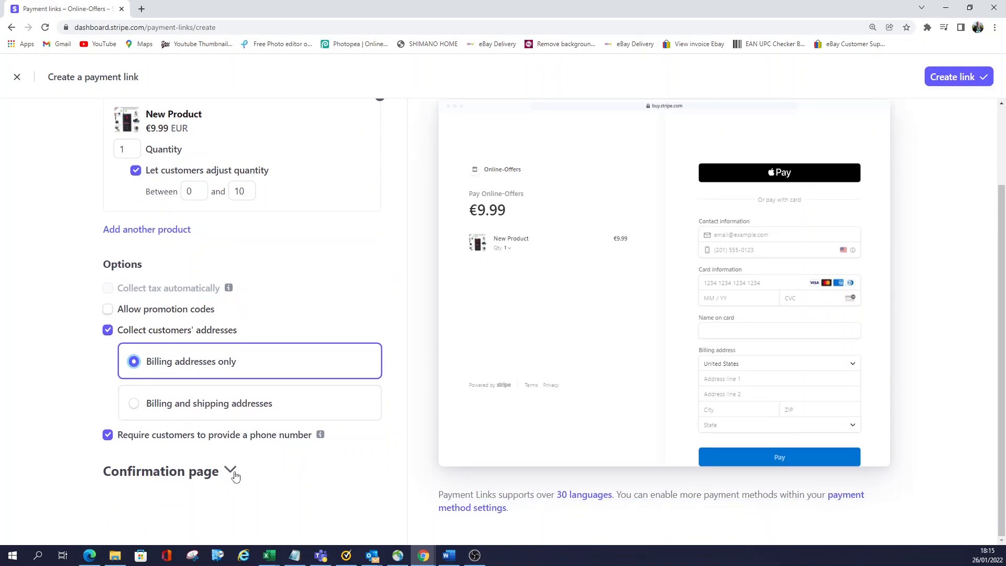
{"action": "left_click", "coordinate": [233, 471]}
{"action": "scroll", "coordinate": [235, 456], "scroll_direction": "down", "scroll_amount": 2}
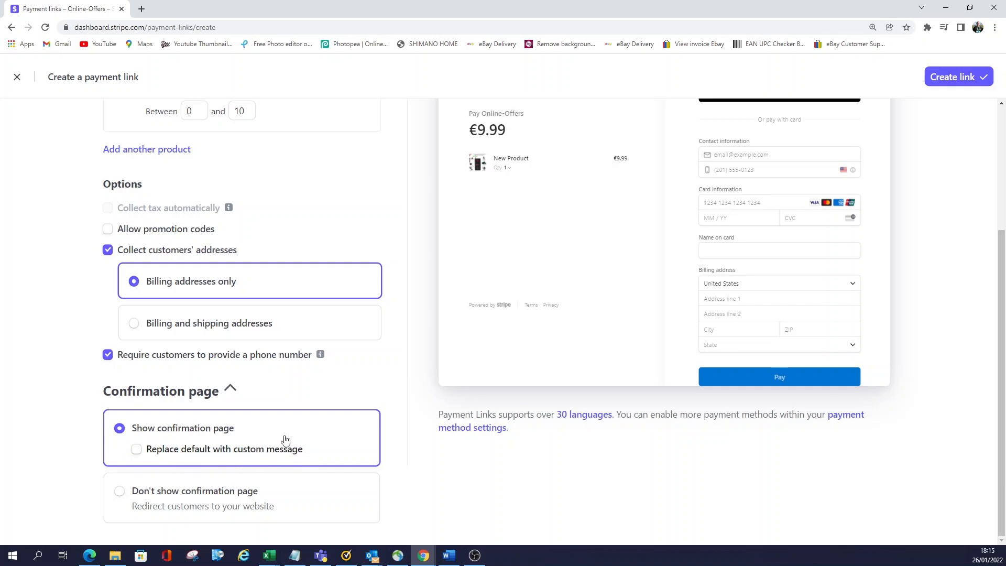
{"action": "left_click", "coordinate": [230, 393]}
{"action": "scroll", "coordinate": [220, 411], "scroll_direction": "up", "scroll_amount": 4}
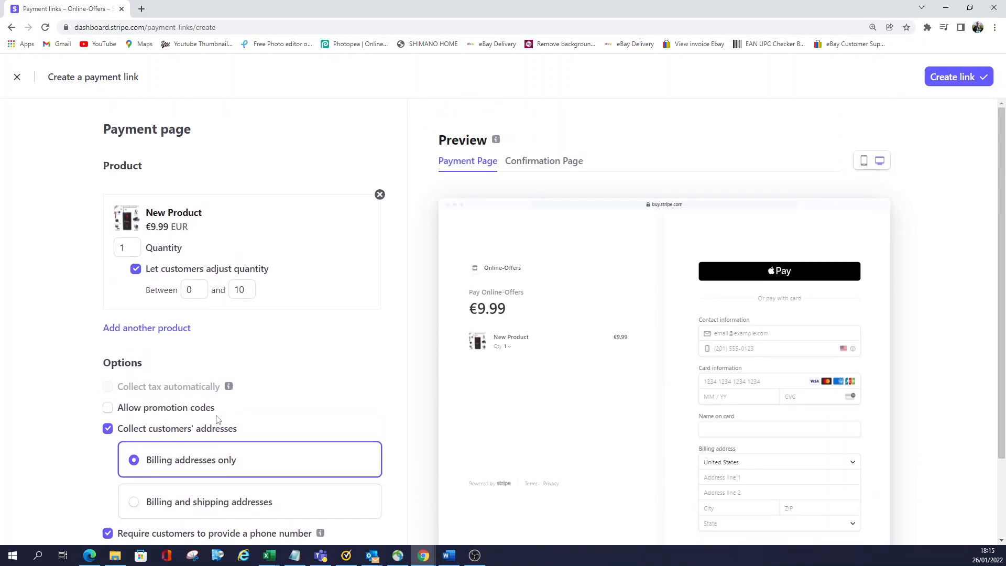
Create the payment link for the new product and copy its URL
{"action": "left_click", "coordinate": [958, 82]}
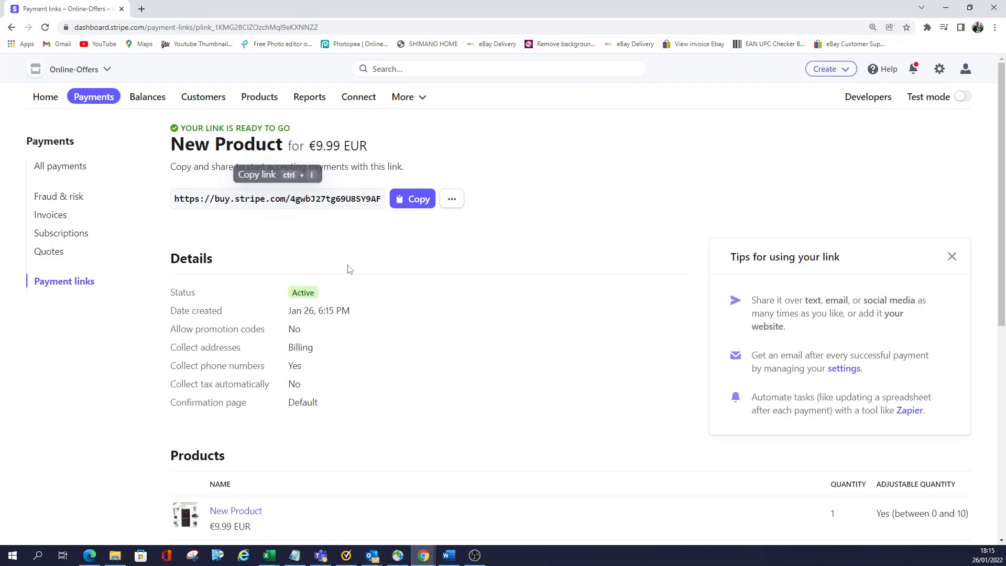
{"action": "left_click", "coordinate": [413, 202]}
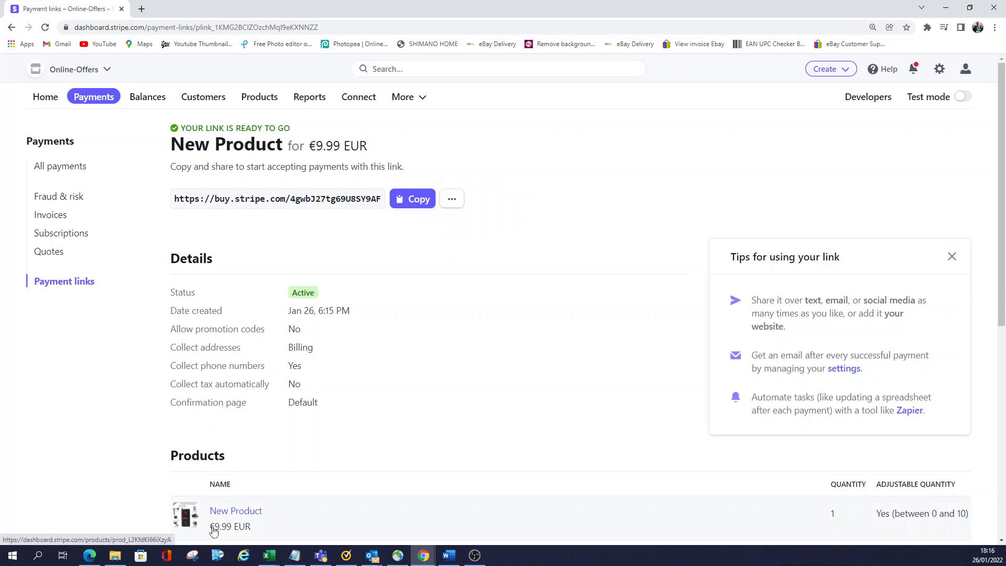
{"action": "left_click", "coordinate": [414, 201]}
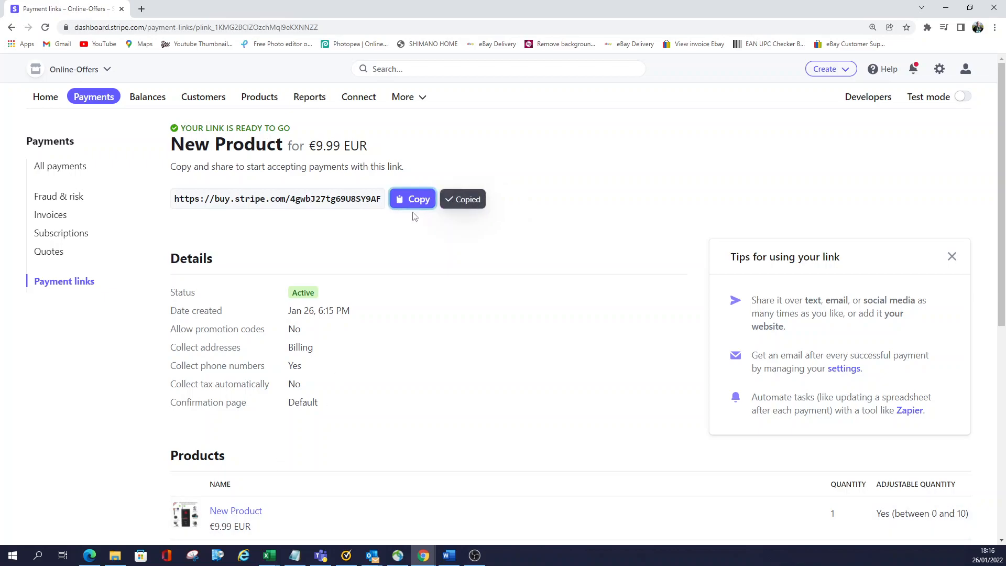
Open the copied payment link in a new browser tab and enlarge the checkout page
{"action": "left_click", "coordinate": [141, 10]}
{"action": "key", "text": "ctrl+v"}
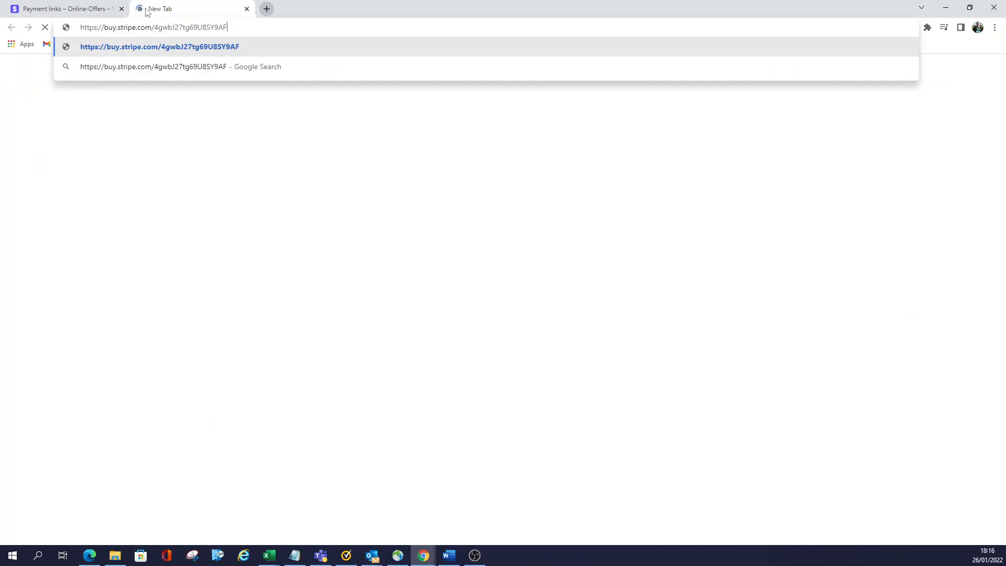
{"action": "key", "text": "Return"}
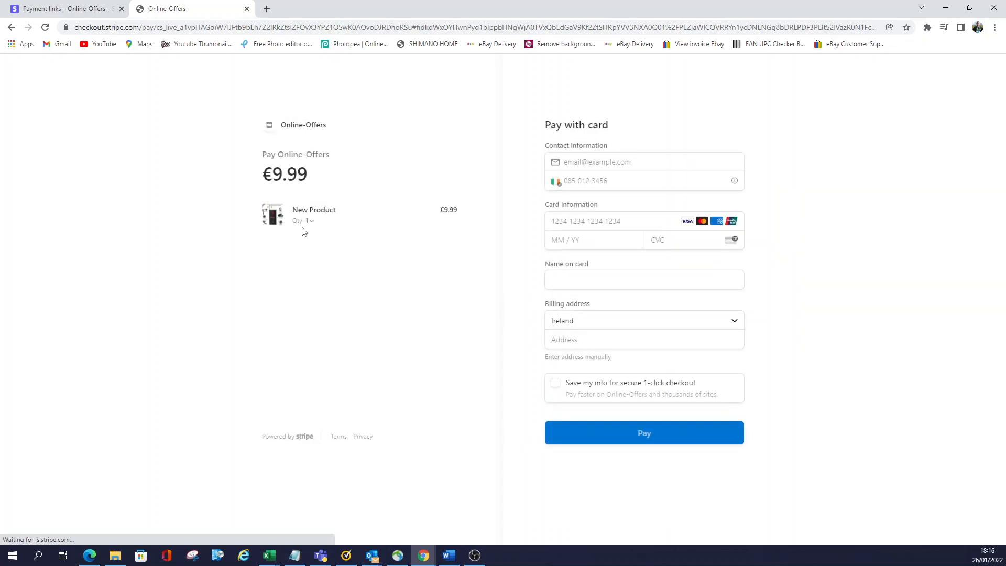
{"action": "key", "text": "ctrl+plus"}
{"action": "key", "text": "ctrl+plus"}
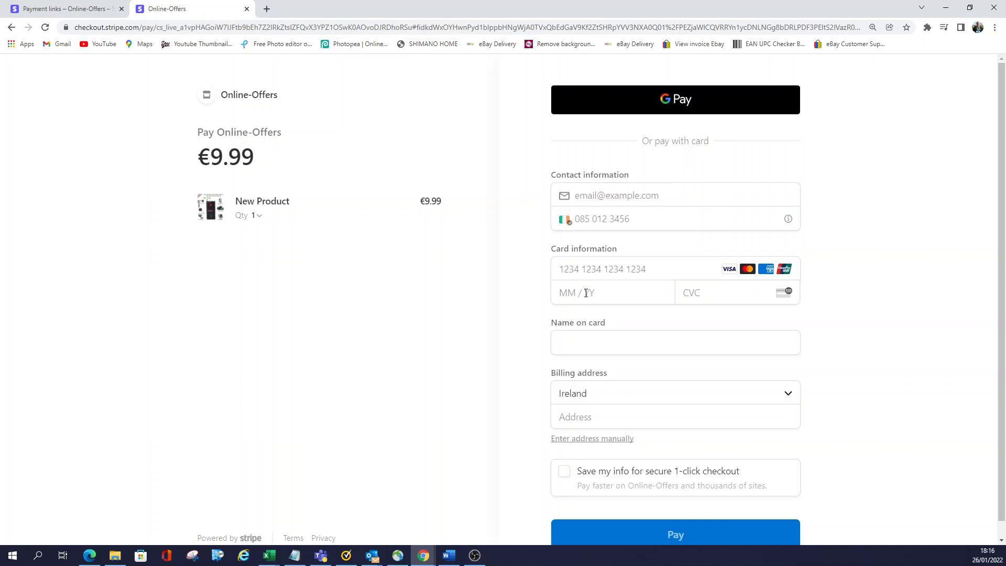
Examine the checkout page's billing country choices and payment form, and close the checkout page
{"action": "left_click", "coordinate": [788, 399]}
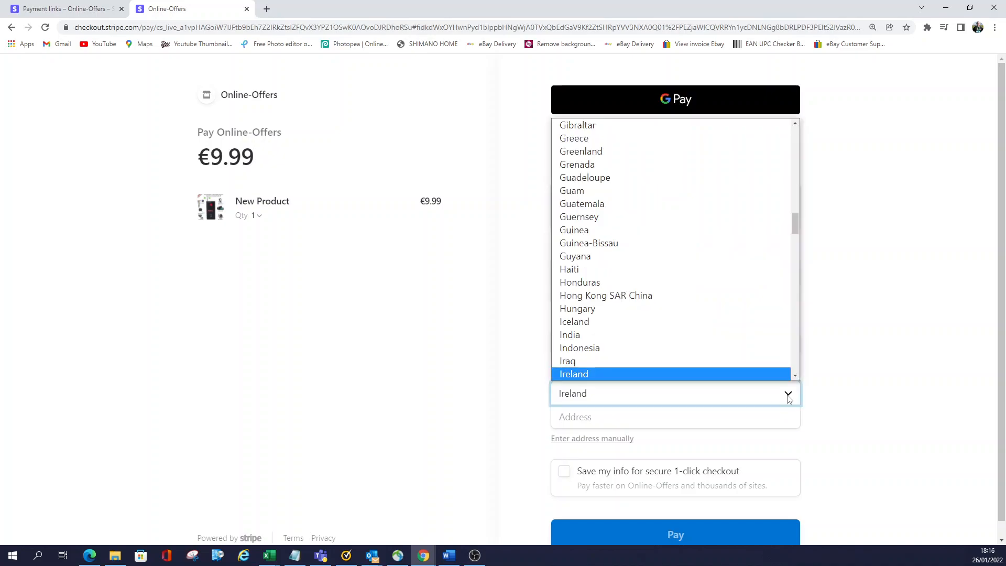
{"action": "left_click", "coordinate": [899, 328]}
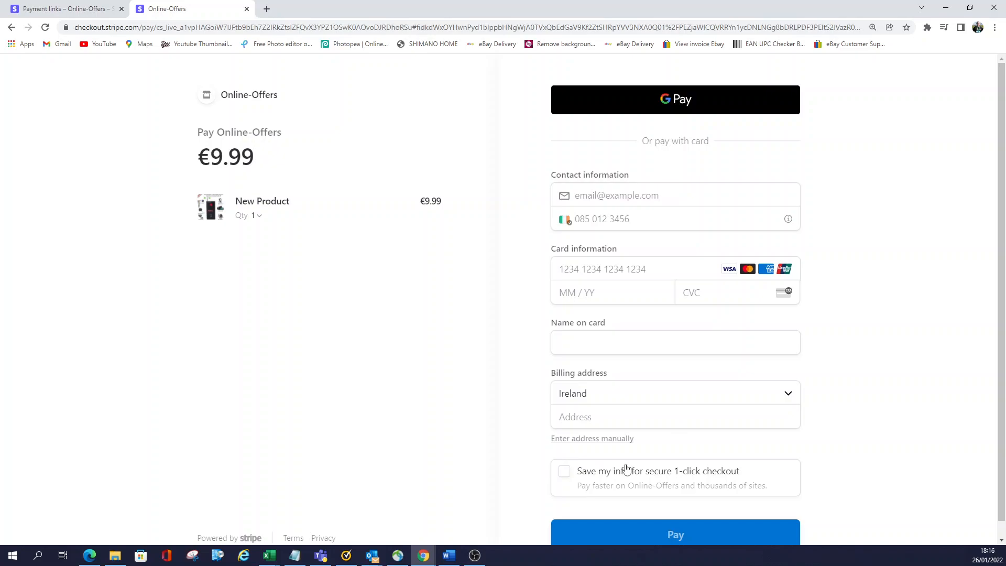
{"action": "scroll", "coordinate": [609, 483], "scroll_direction": "down", "scroll_amount": 1}
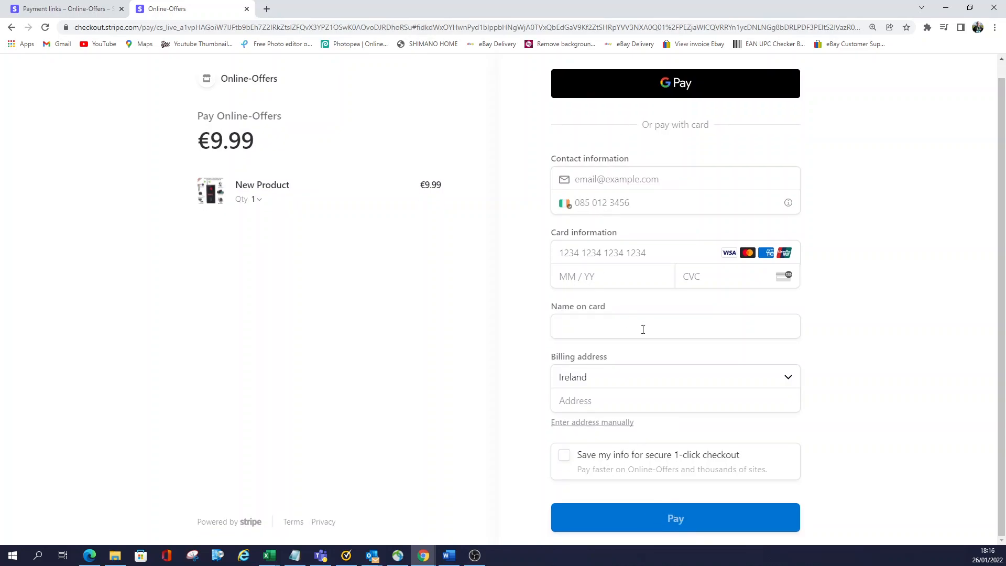
{"action": "scroll", "coordinate": [628, 249], "scroll_direction": "up", "scroll_amount": 1}
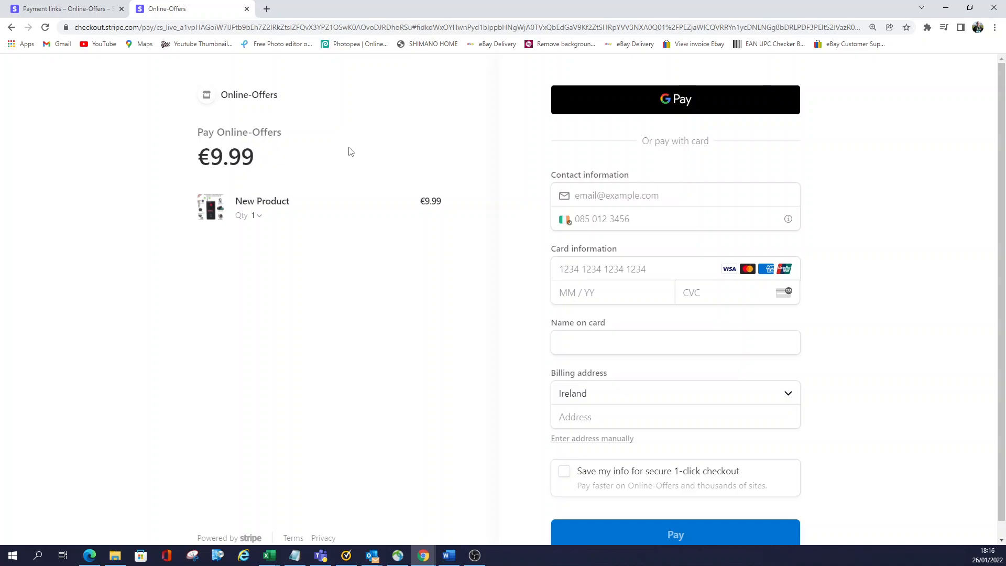
{"action": "left_click", "coordinate": [246, 9]}
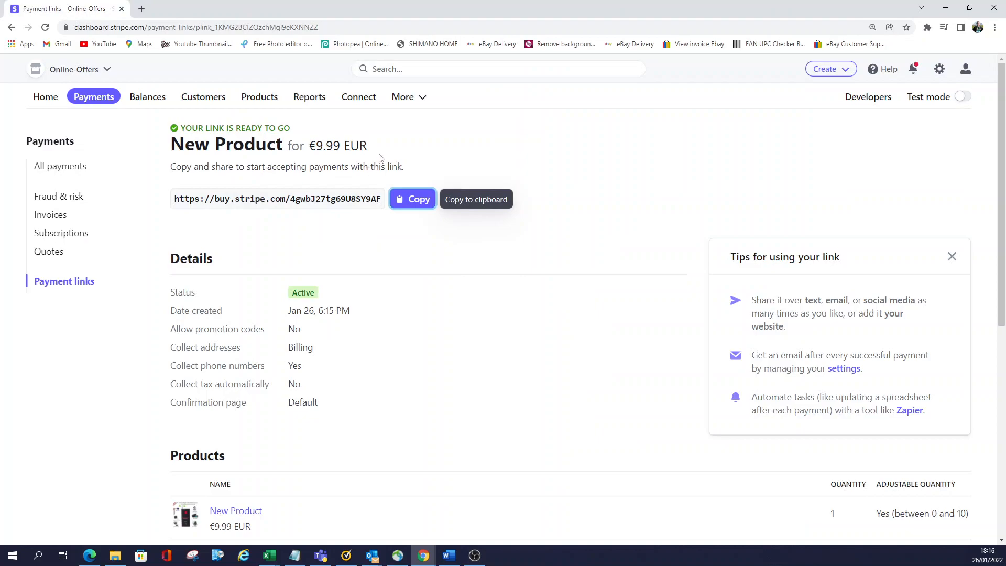
Start another payment link from the Payment links page
{"action": "left_click", "coordinate": [413, 97]}
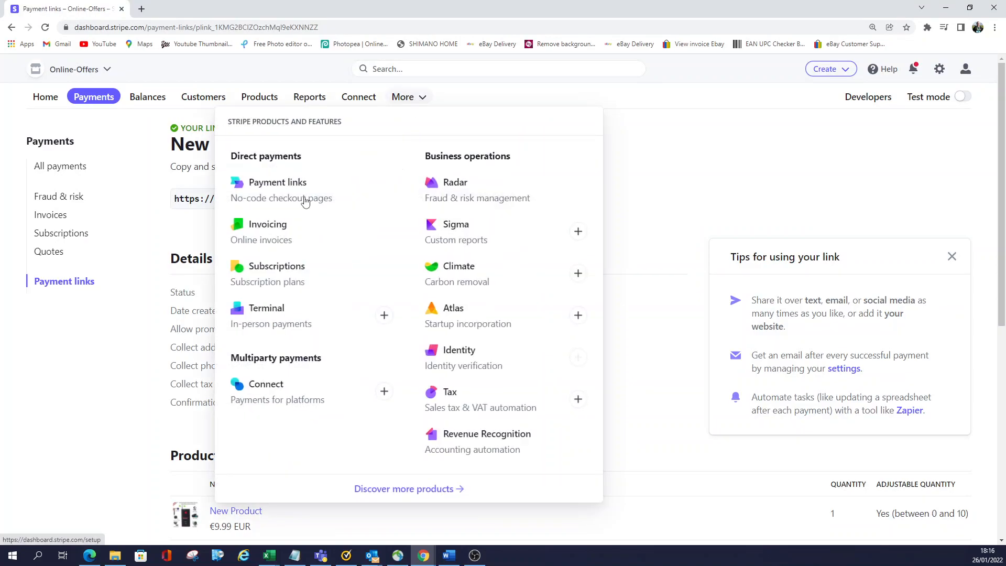
{"action": "left_click", "coordinate": [268, 187]}
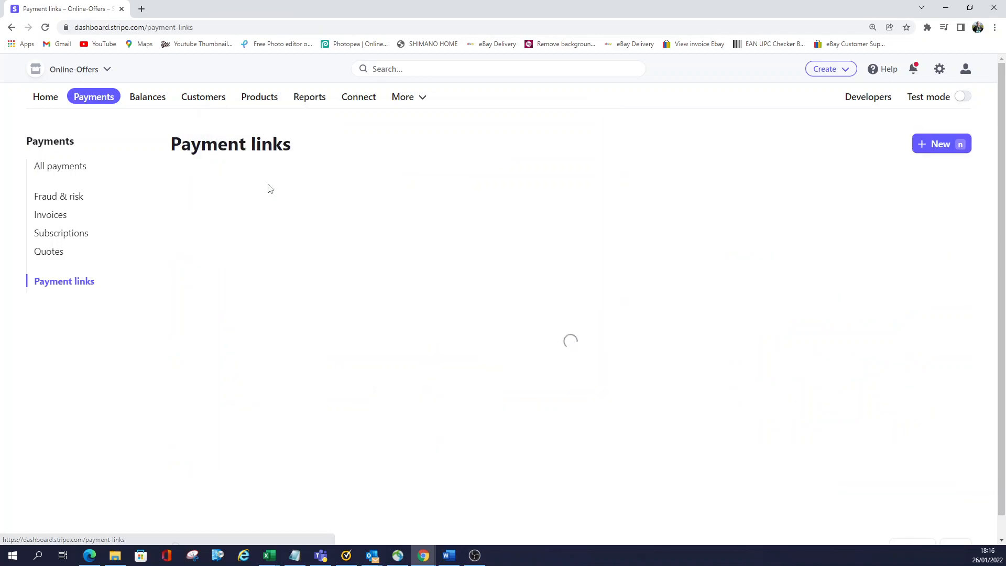
{"action": "left_click", "coordinate": [948, 143]}
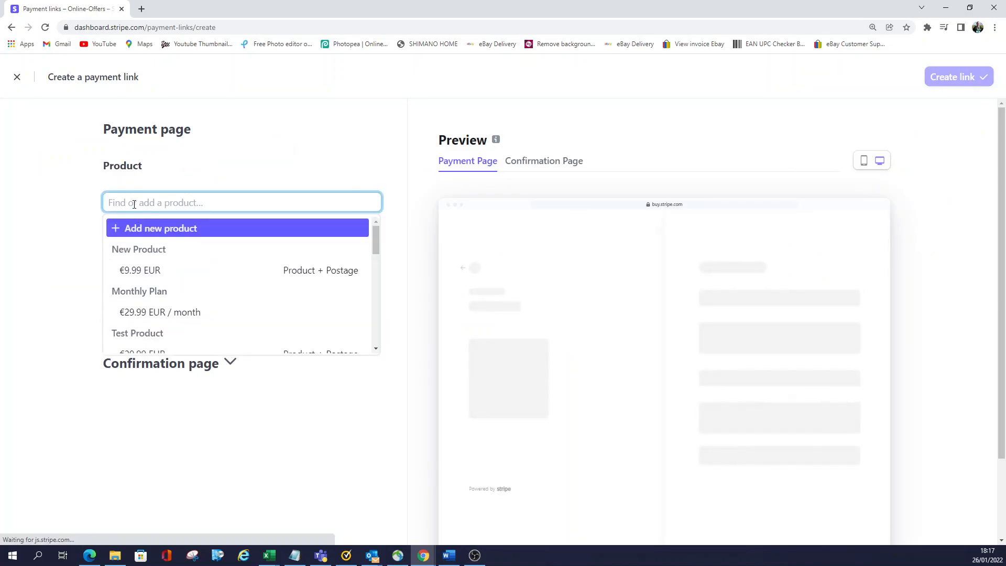
Add "Monthly Plan" as a new product for the payment link
{"action": "type", "text": "Plan"}
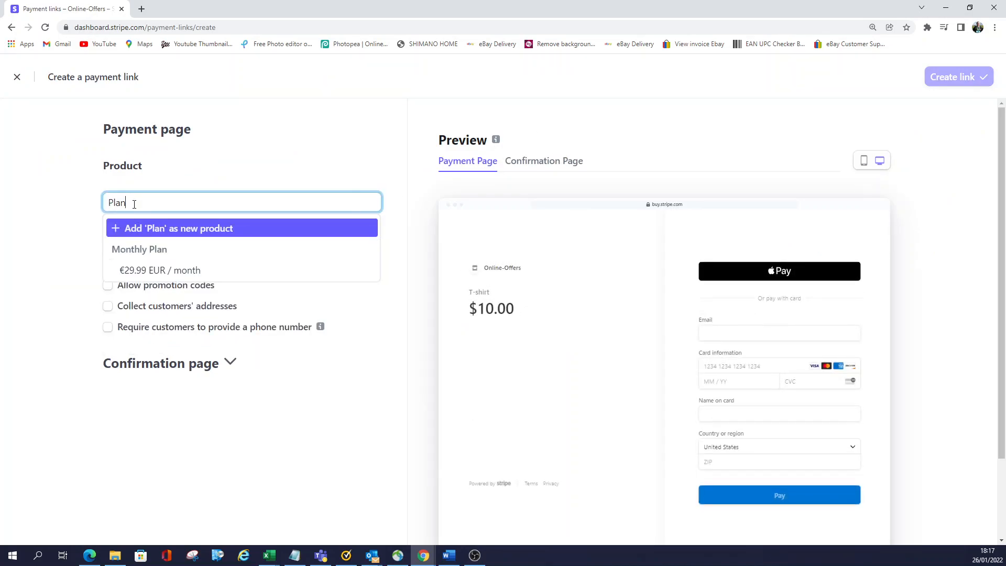
{"action": "key", "text": "BackSpace"}
{"action": "key", "text": "BackSpace"}
{"action": "key", "text": "BackSpace"}
{"action": "key", "text": "BackSpace"}
{"action": "type", "text": "Monthly Plan"}
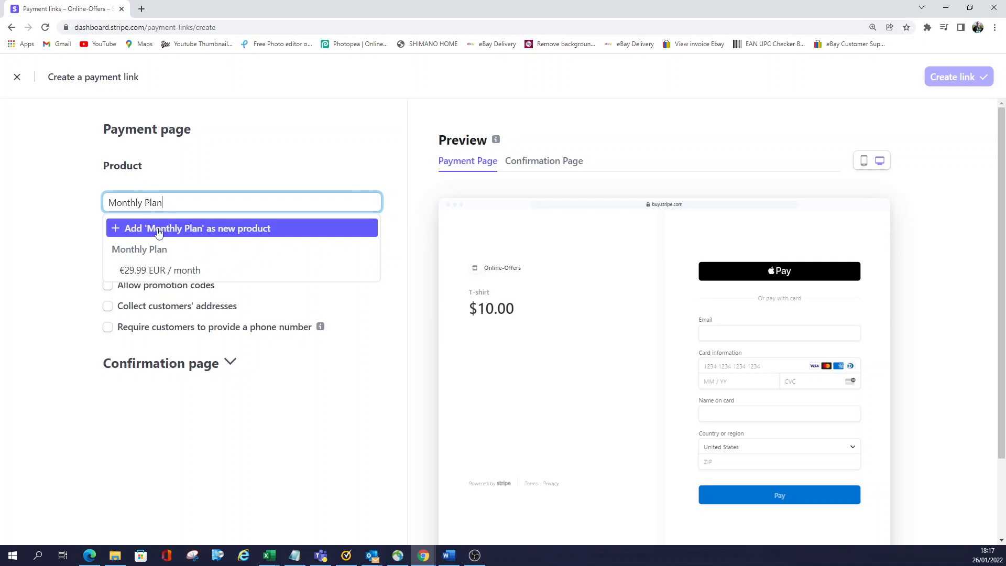
{"action": "left_click", "coordinate": [158, 231]}
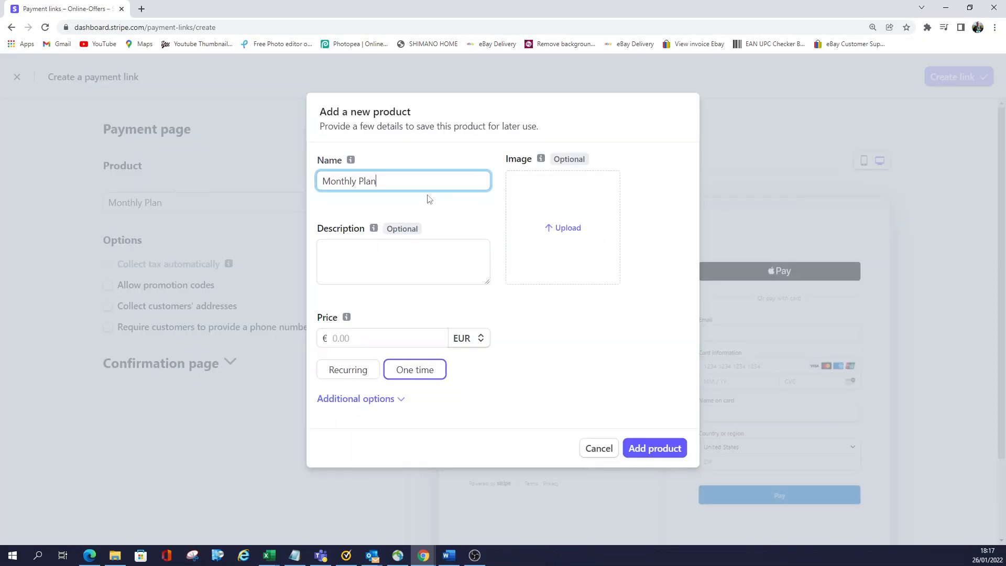
Set the Monthly Plan's price to 29.99 EUR, leaving the description empty and the currency as it is
{"action": "left_click", "coordinate": [366, 257]}
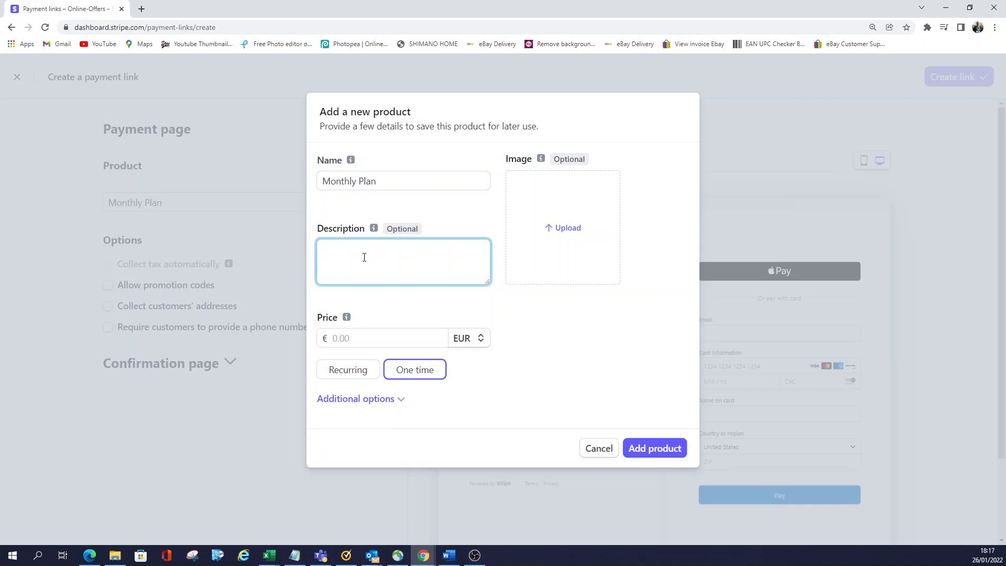
{"action": "left_click", "coordinate": [374, 337]}
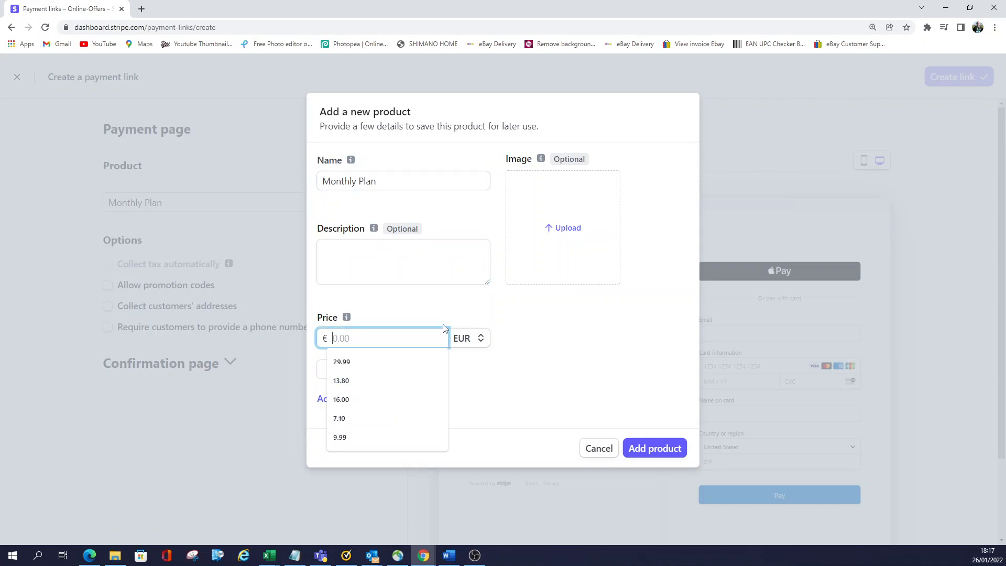
{"action": "left_click", "coordinate": [341, 362]}
{"action": "left_click", "coordinate": [479, 341]}
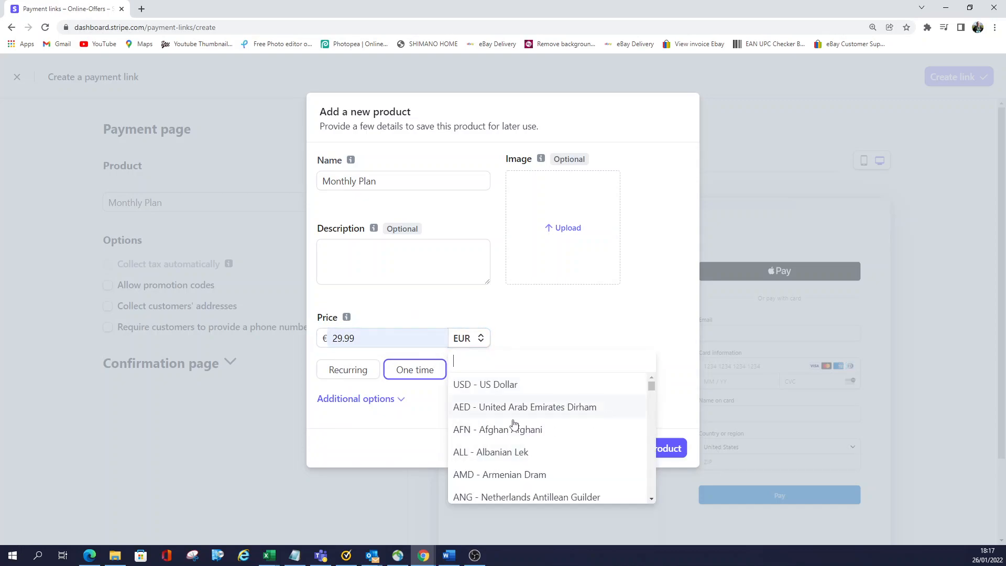
{"action": "left_click", "coordinate": [469, 304]}
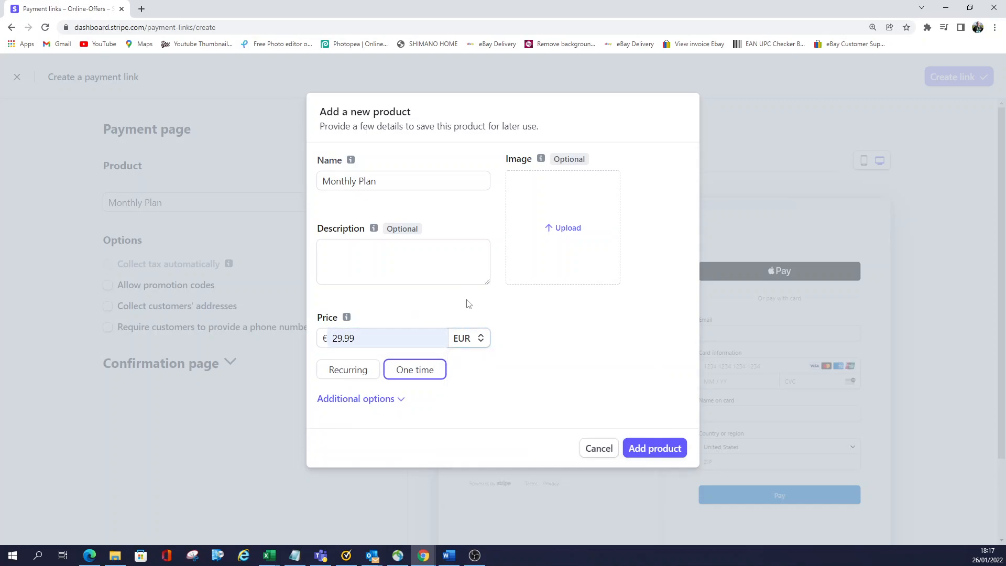
Make the Monthly Plan's price recurring with a monthly billing period
{"action": "left_click", "coordinate": [346, 371]}
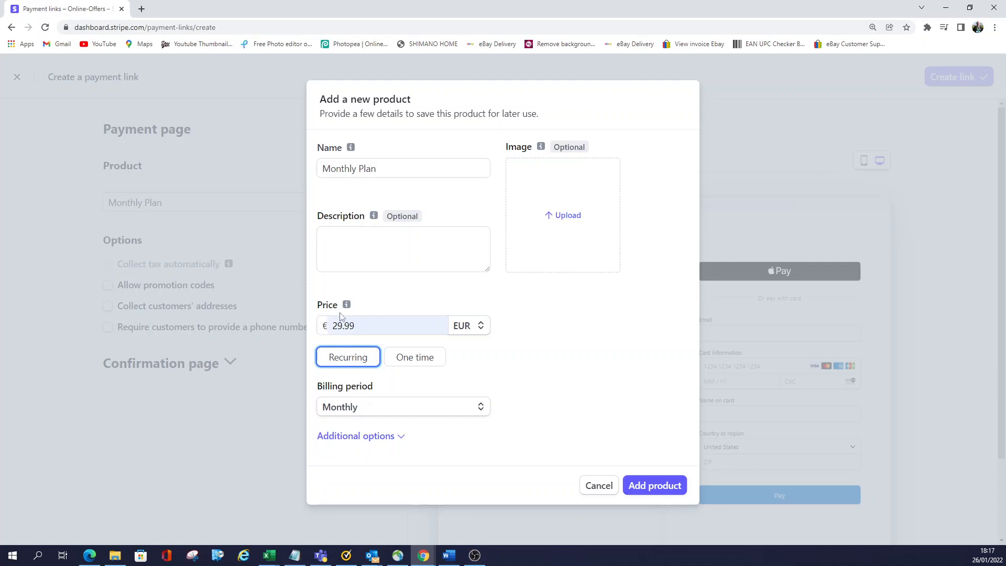
{"action": "left_click", "coordinate": [478, 407]}
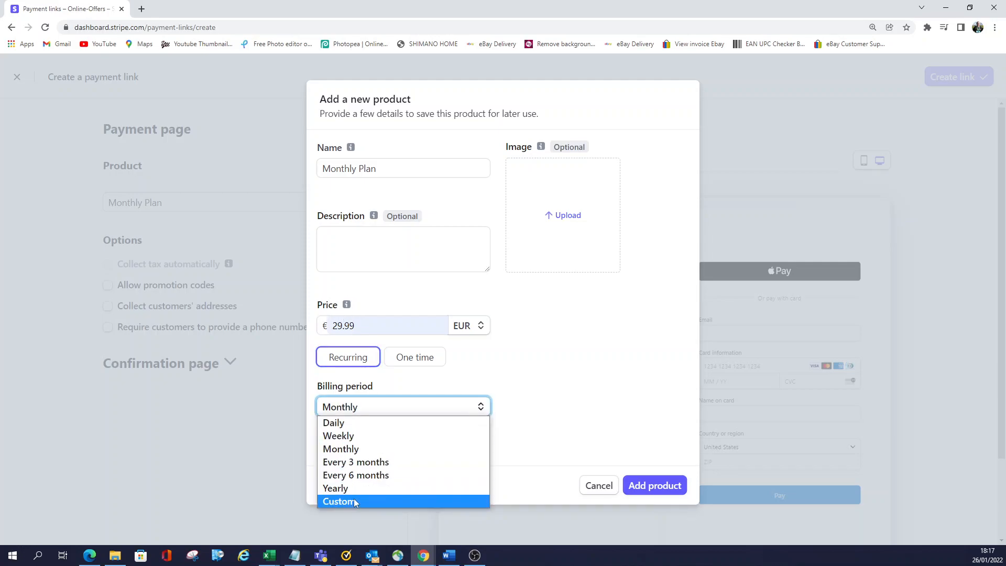
{"action": "left_click", "coordinate": [500, 370]}
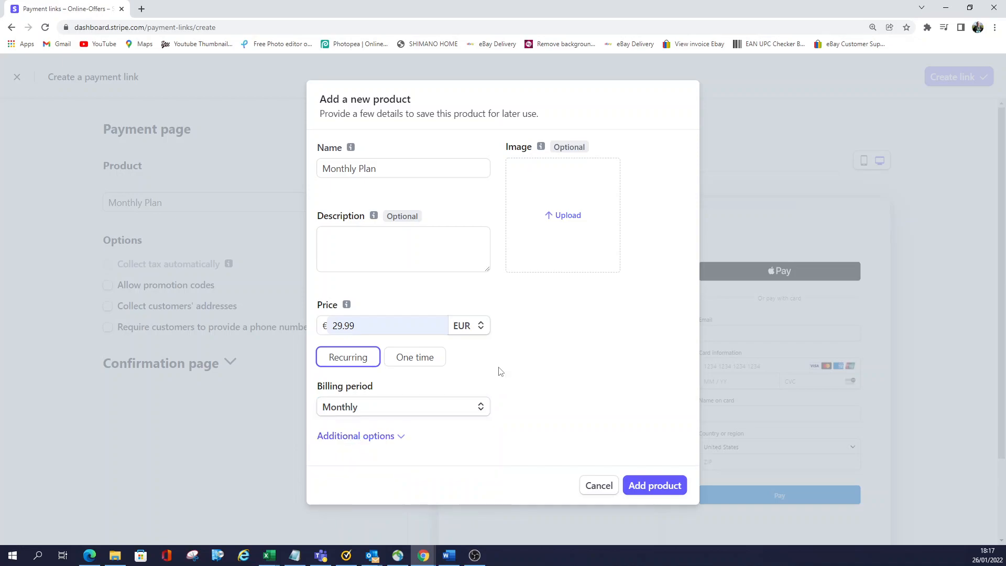
Expand the additional options, leave the price description blank, and add the Monthly Plan product to the payment link
{"action": "left_click", "coordinate": [401, 439]}
{"action": "scroll", "coordinate": [325, 445], "scroll_direction": "down", "scroll_amount": 1}
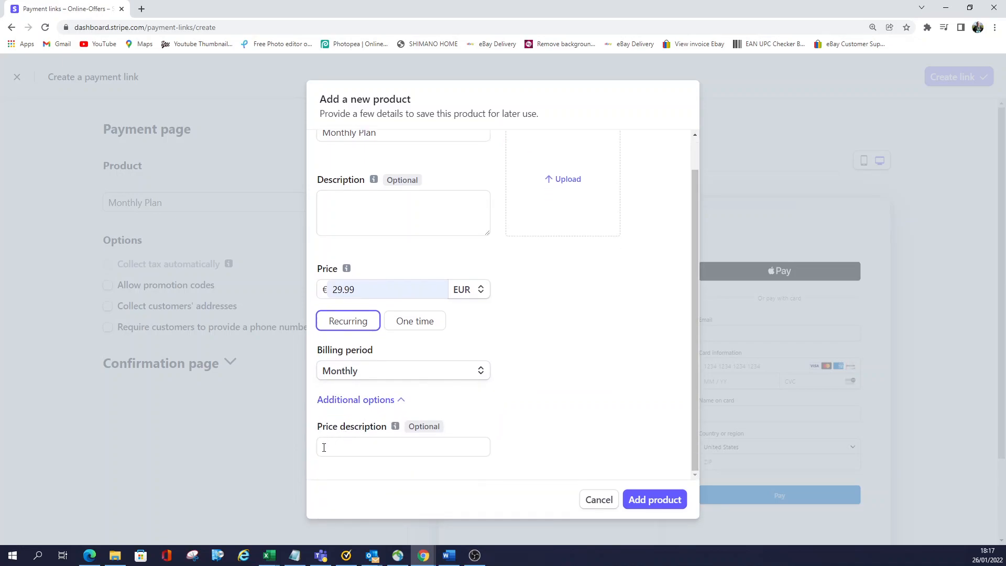
{"action": "left_click", "coordinate": [353, 446]}
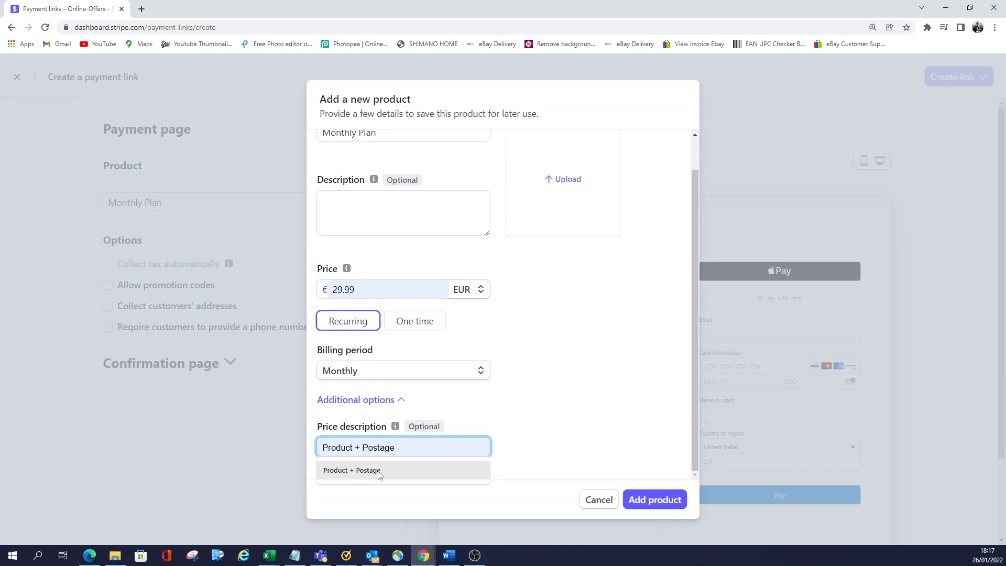
{"action": "left_click", "coordinate": [502, 402]}
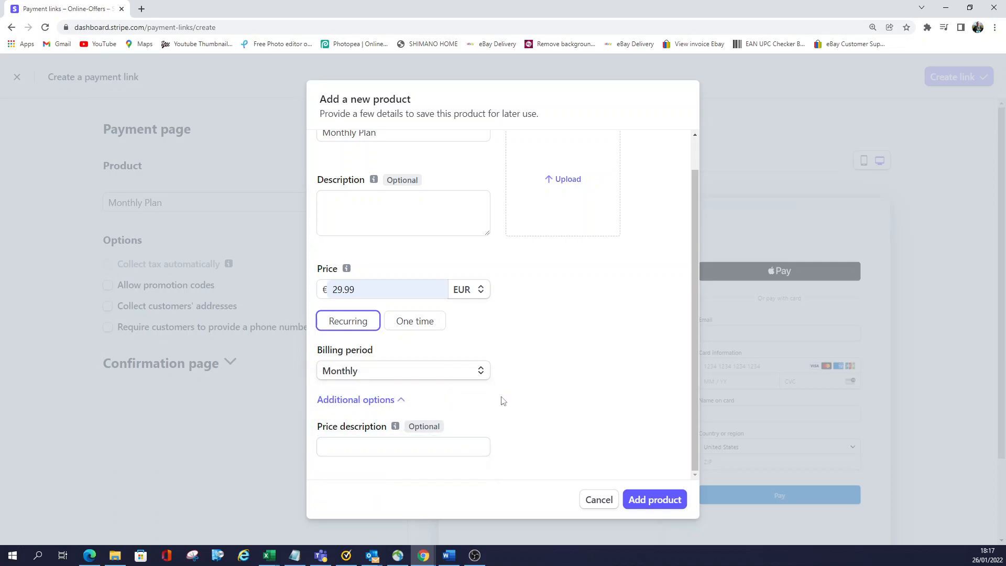
{"action": "left_click", "coordinate": [653, 496]}
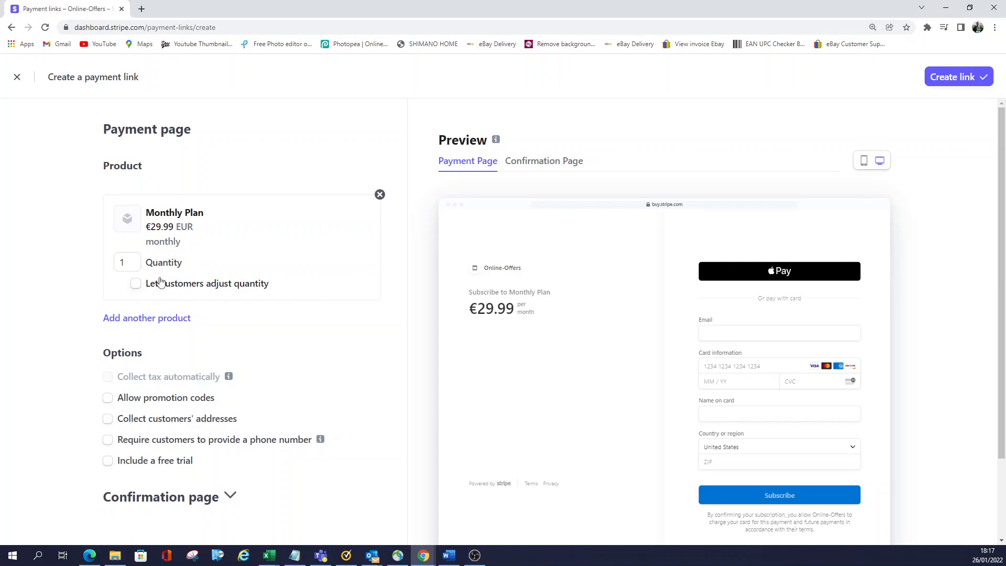
Allow promotion codes on the Monthly Plan payment link
{"action": "scroll", "coordinate": [784, 345], "scroll_direction": "down", "scroll_amount": 1}
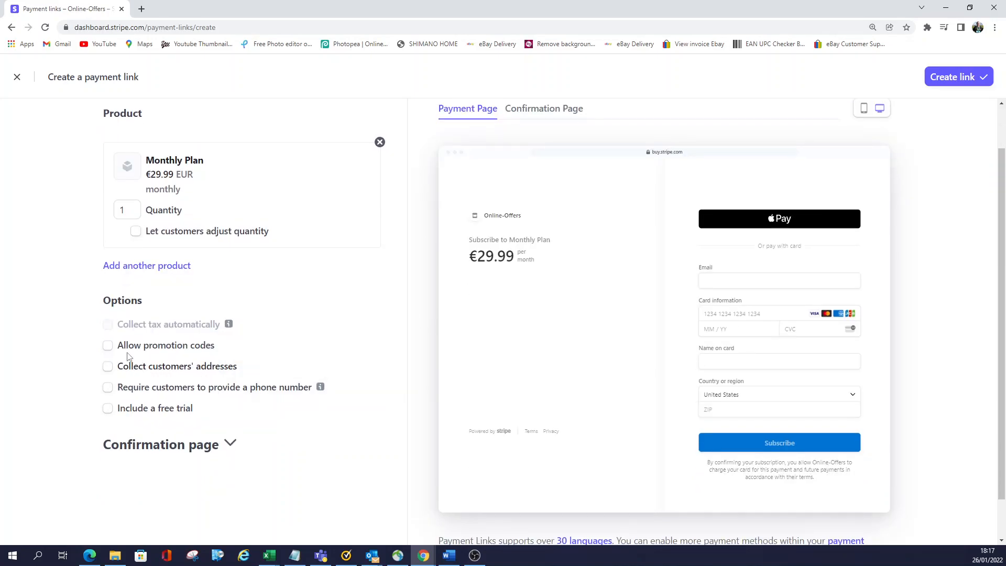
{"action": "left_click", "coordinate": [109, 346]}
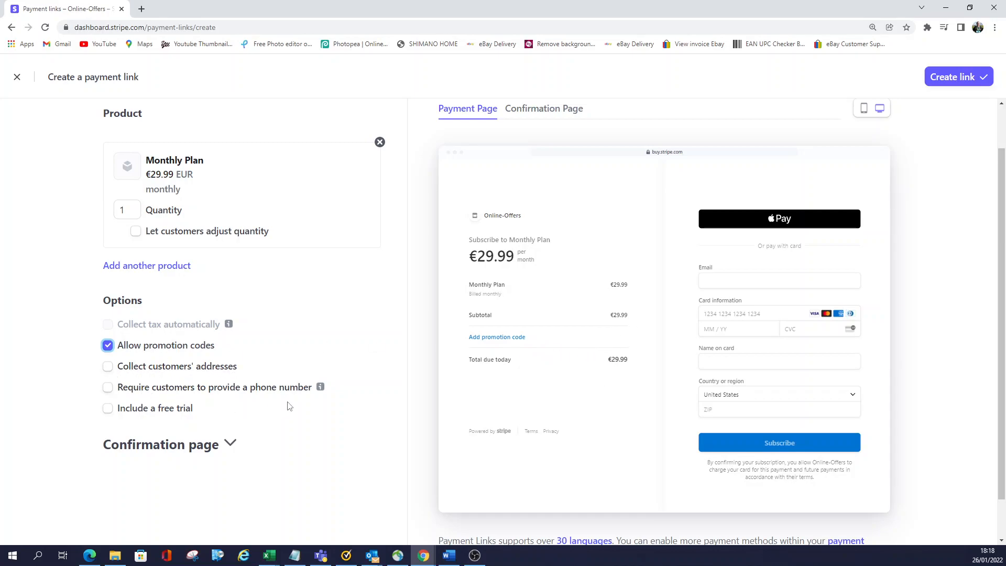
Try a 3-day free trial on the Monthly Plan payment link and remove the trial again
{"action": "left_click", "coordinate": [108, 409]}
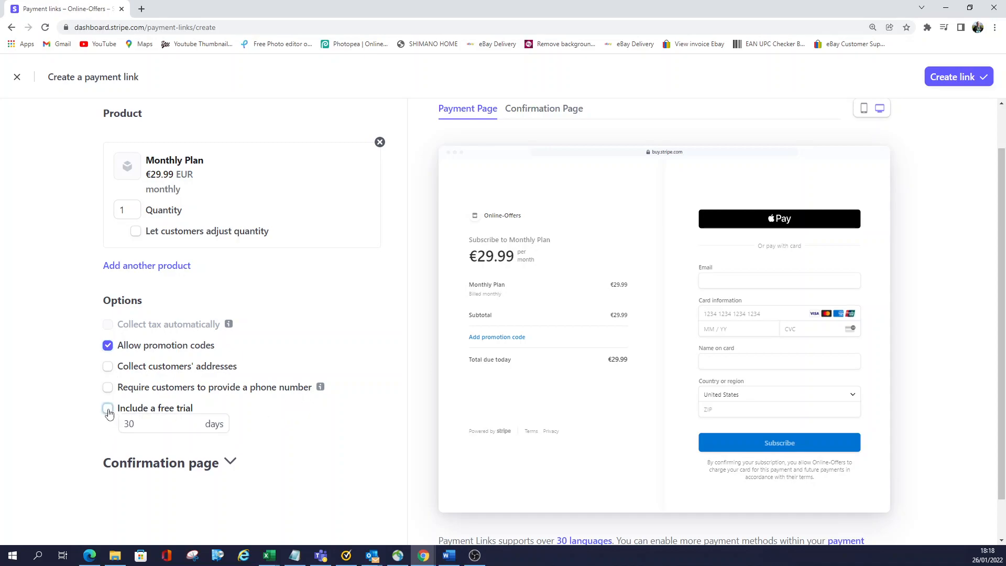
{"action": "double_click", "coordinate": [128, 429]}
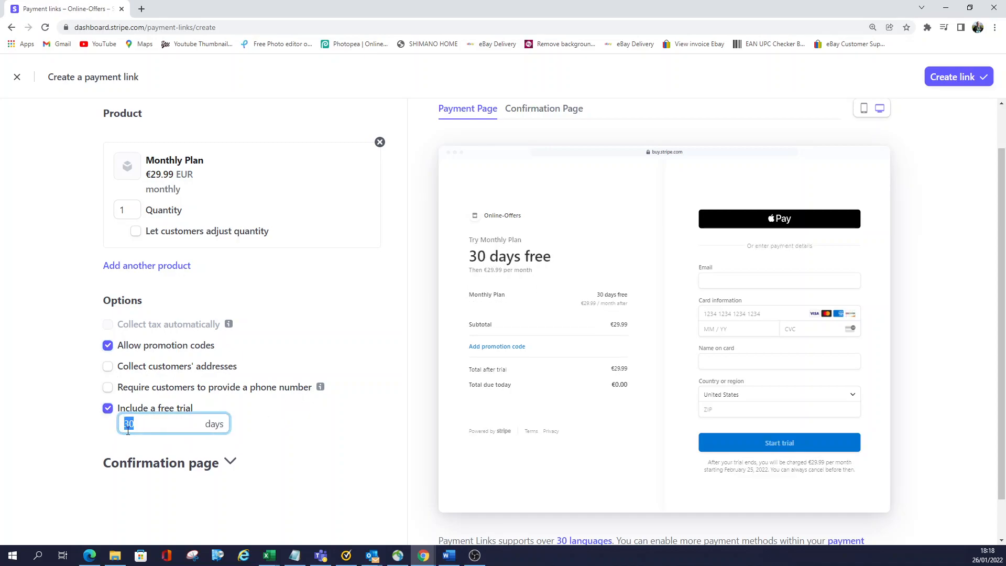
{"action": "type", "text": "3"}
{"action": "left_click", "coordinate": [304, 419]}
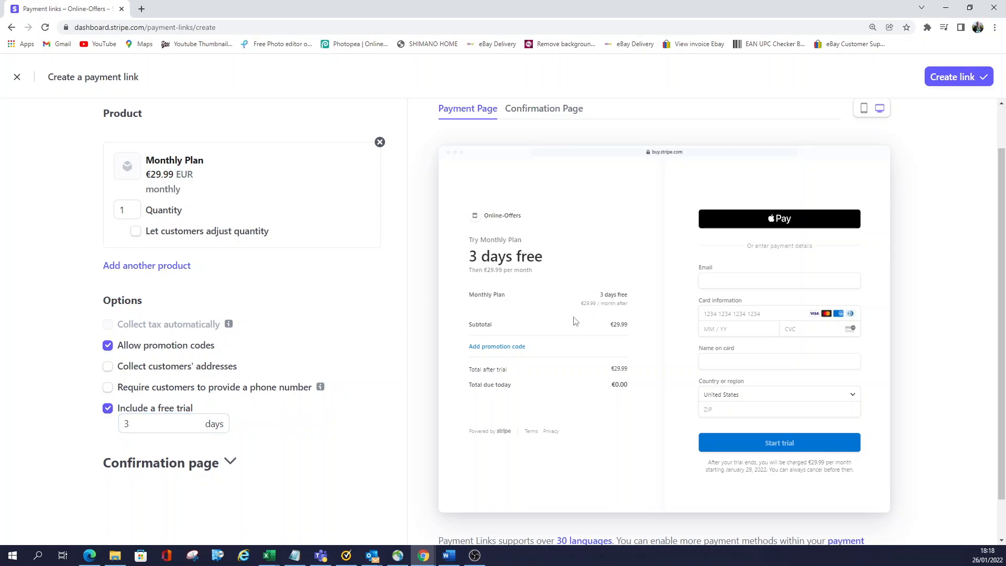
{"action": "left_click", "coordinate": [107, 412]}
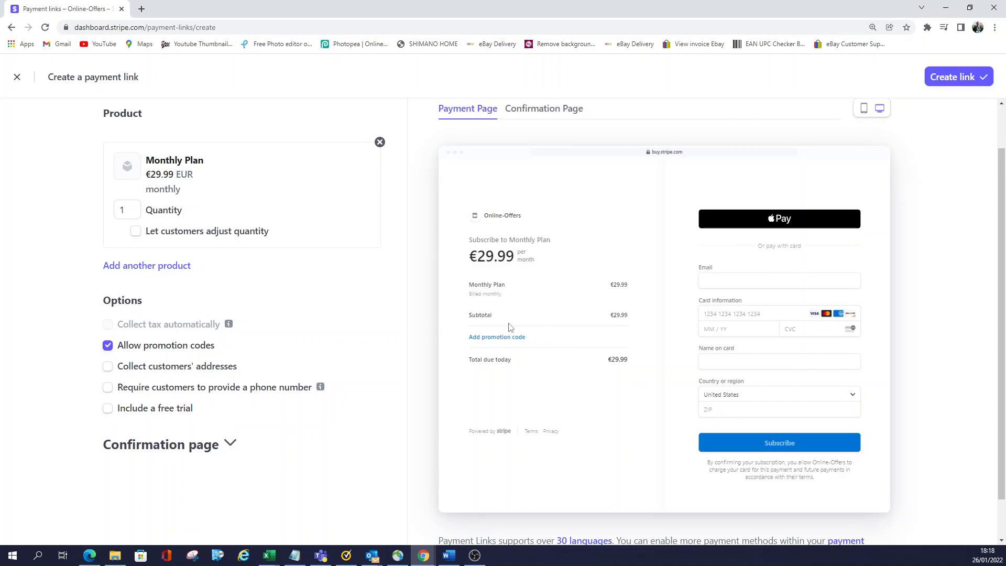
Create the payment link for the Monthly Plan and open the Coupons page of the products section
{"action": "left_click", "coordinate": [958, 78]}
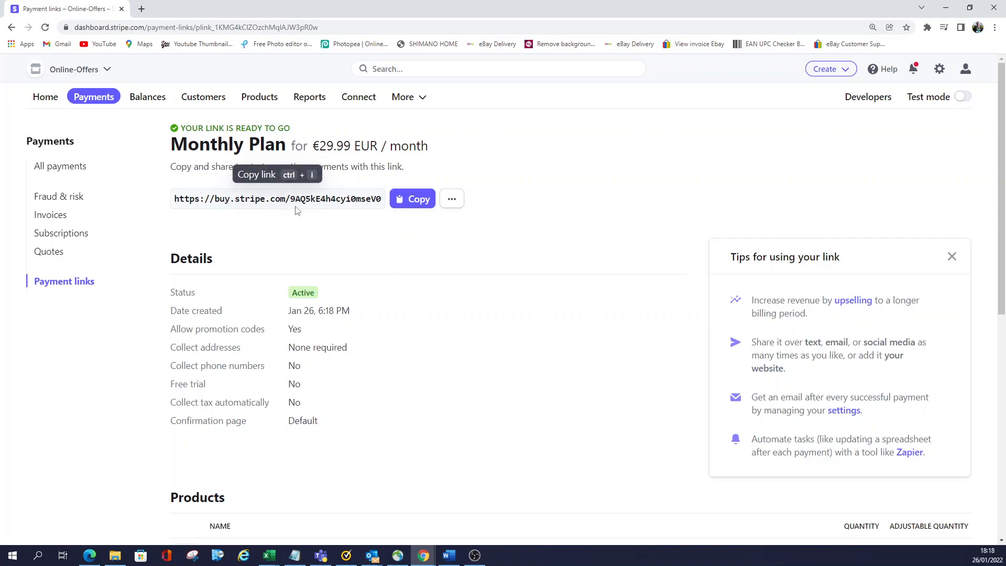
{"action": "left_click", "coordinate": [257, 99]}
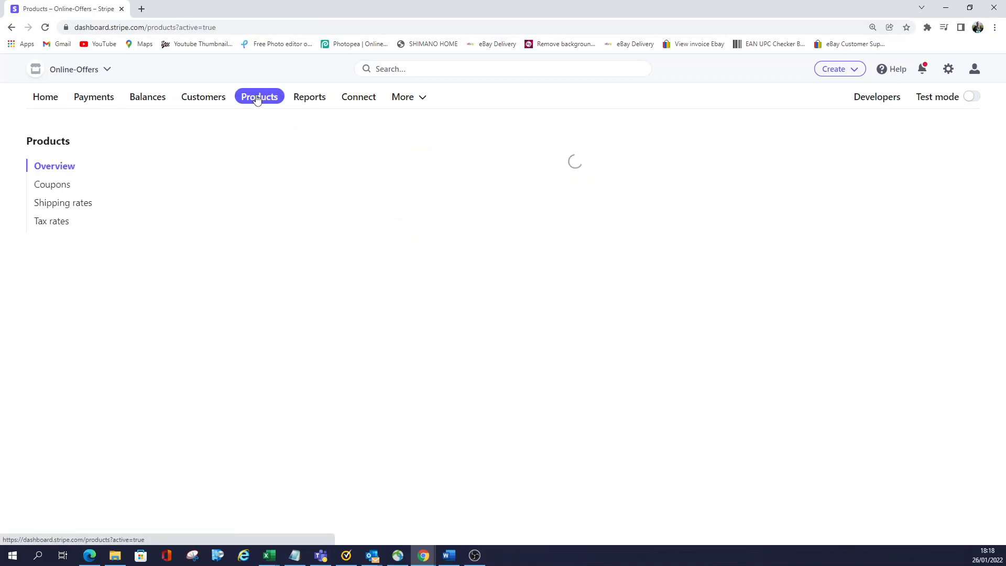
{"action": "left_click", "coordinate": [57, 192]}
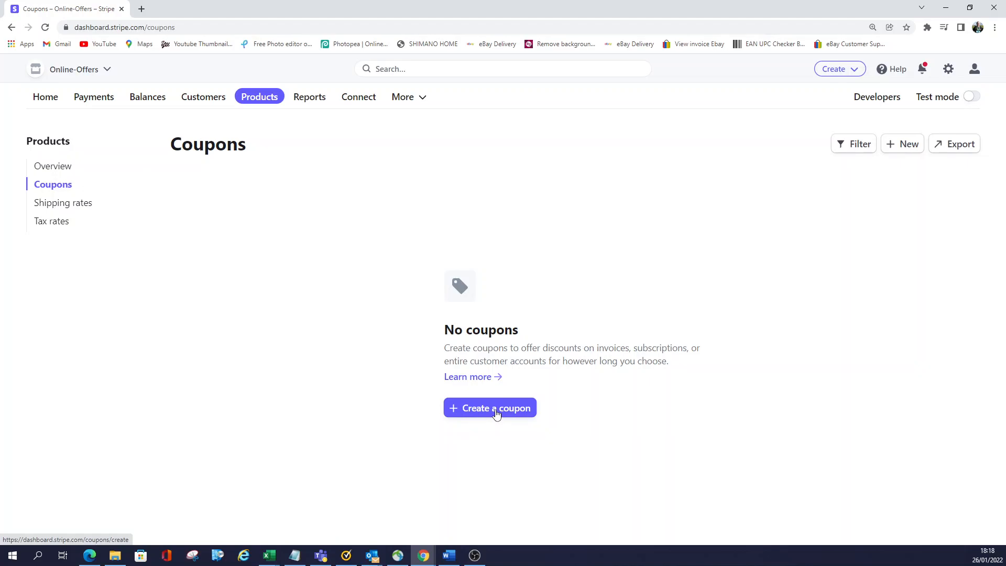
Start creating a new coupon and name it "Yes"
{"action": "left_click", "coordinate": [496, 413]}
{"action": "left_click", "coordinate": [244, 227]}
{"action": "left_click", "coordinate": [242, 223]}
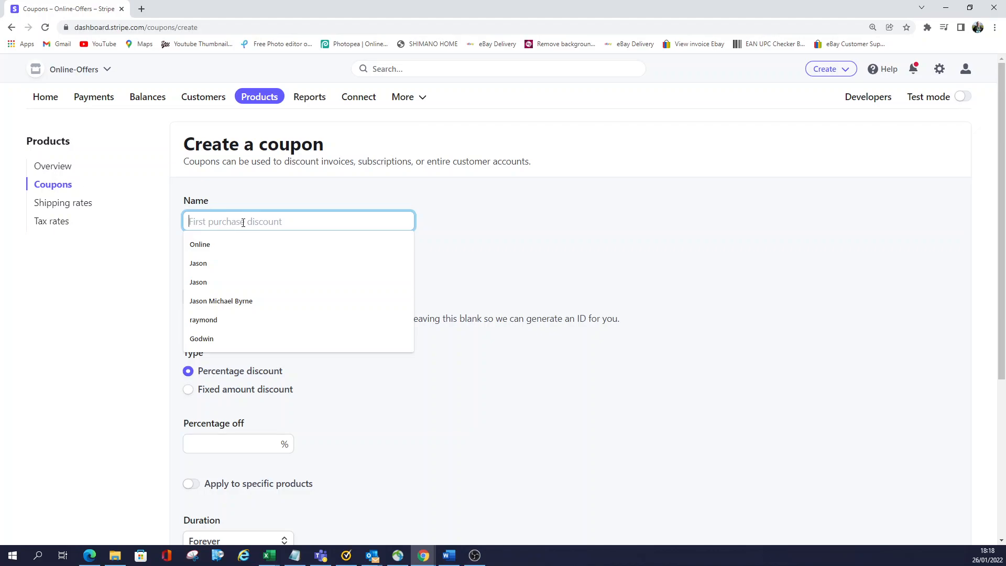
{"action": "type", "text": "Yes"}
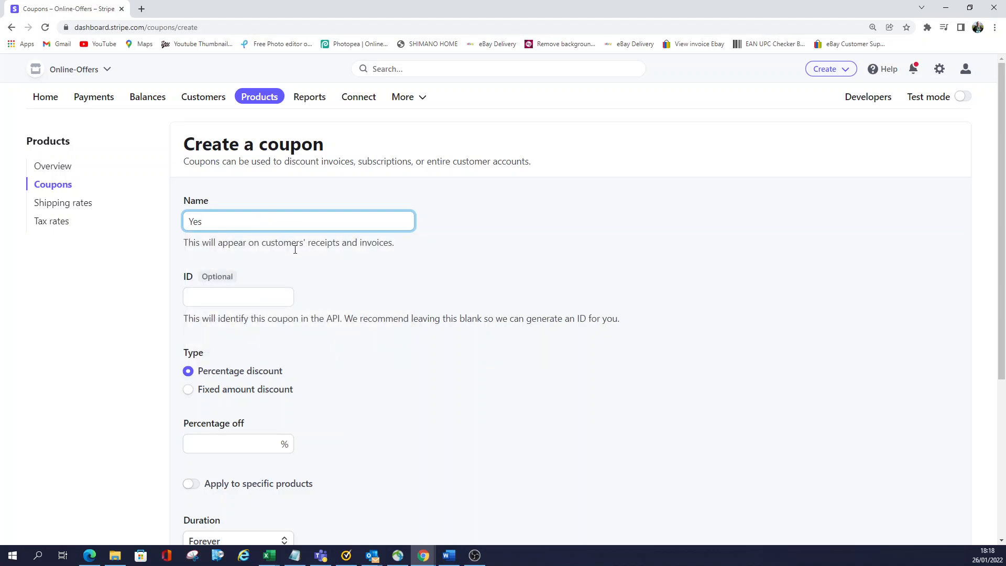
{"action": "left_click", "coordinate": [311, 261]}
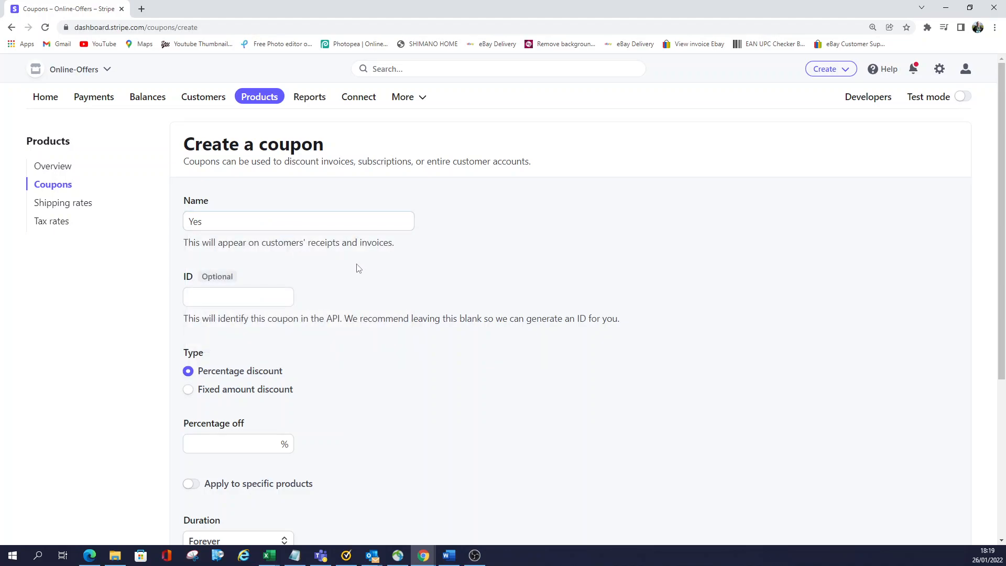
{"action": "scroll", "coordinate": [375, 254], "scroll_direction": "down", "scroll_amount": 1}
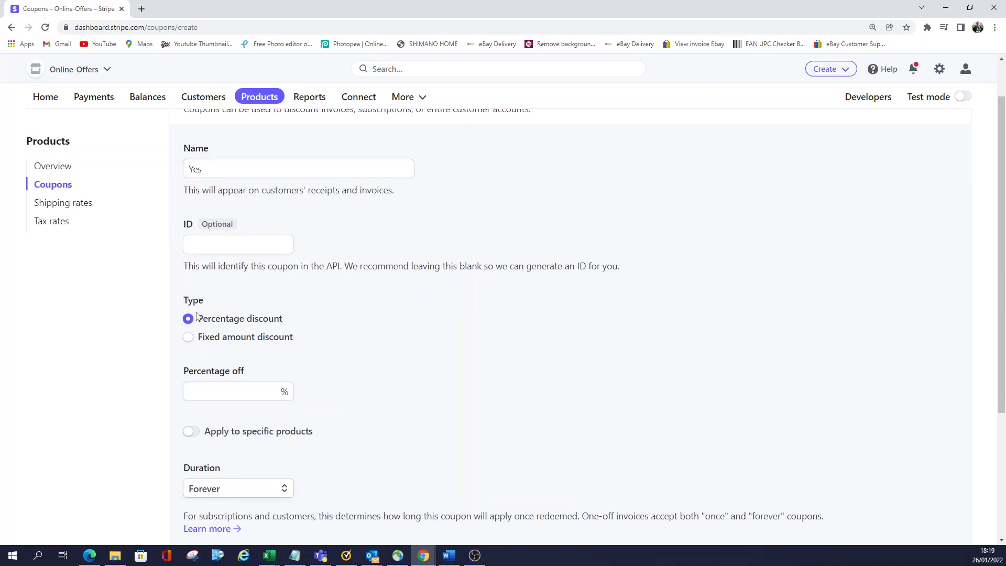
Make the coupon a fixed amount discount of 10.00 in EUR - Euro
{"action": "left_click", "coordinate": [189, 340]}
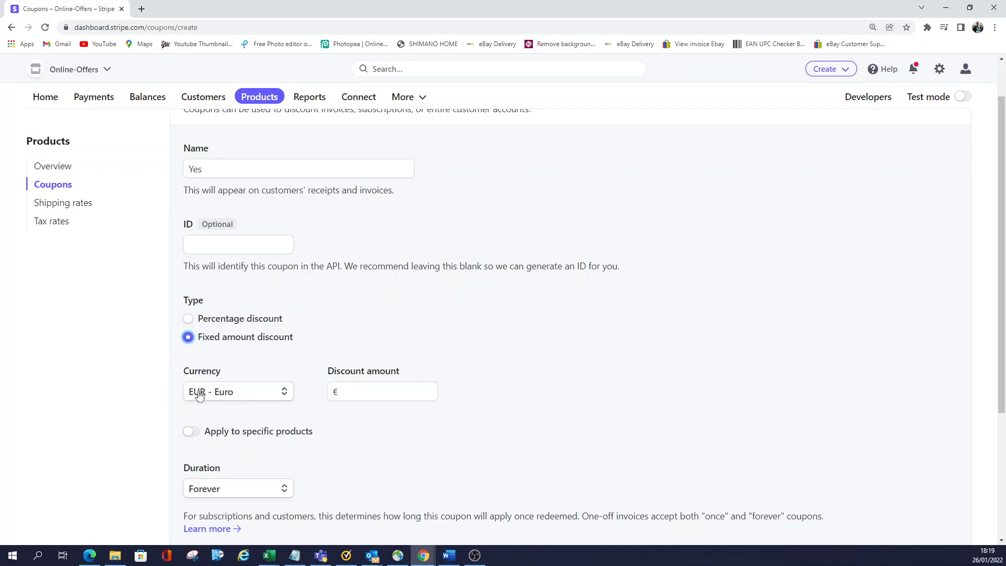
{"action": "left_click", "coordinate": [286, 399]}
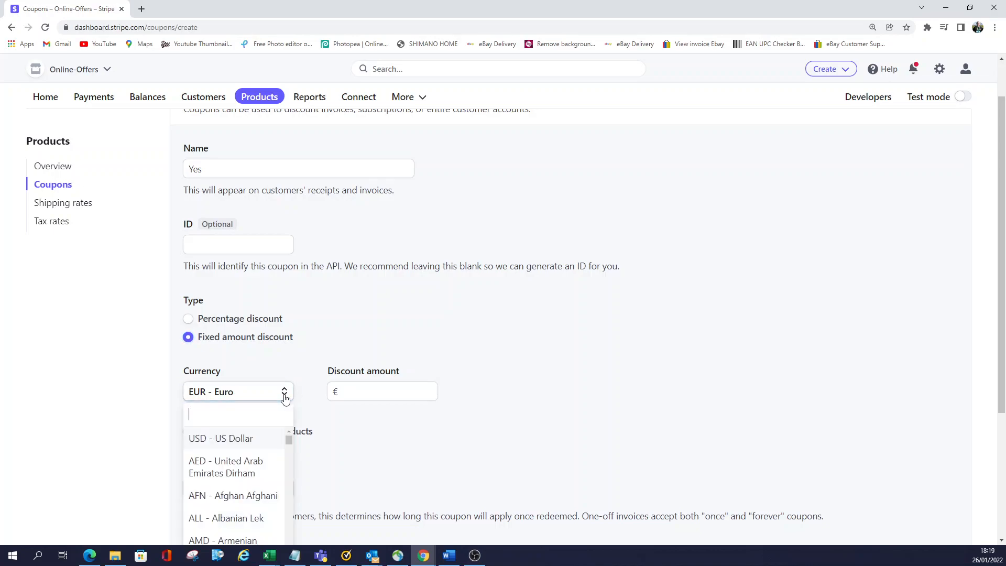
{"action": "left_click", "coordinate": [284, 368]}
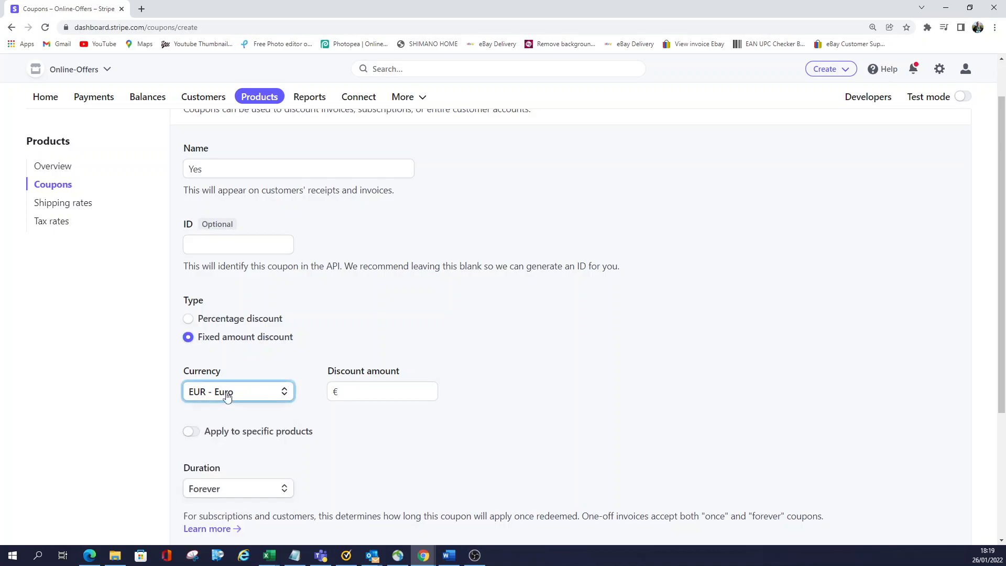
{"action": "left_click", "coordinate": [367, 395]}
{"action": "type", "text": "10"}
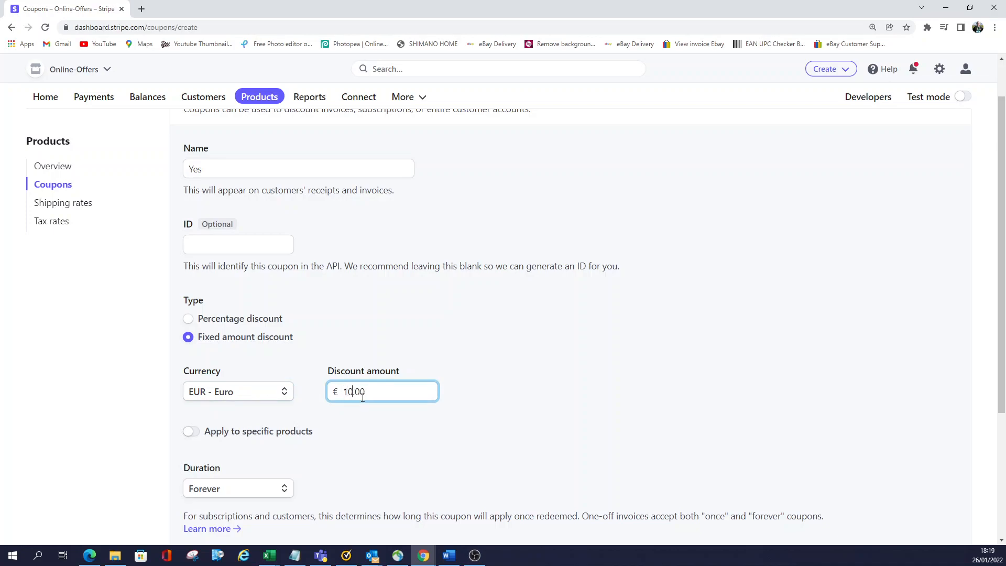
{"action": "left_click", "coordinate": [500, 374]}
Restrict the coupon to specific products and select the newest Monthly Plan at €29.99 EUR per month
{"action": "scroll", "coordinate": [319, 467], "scroll_direction": "down", "scroll_amount": 2}
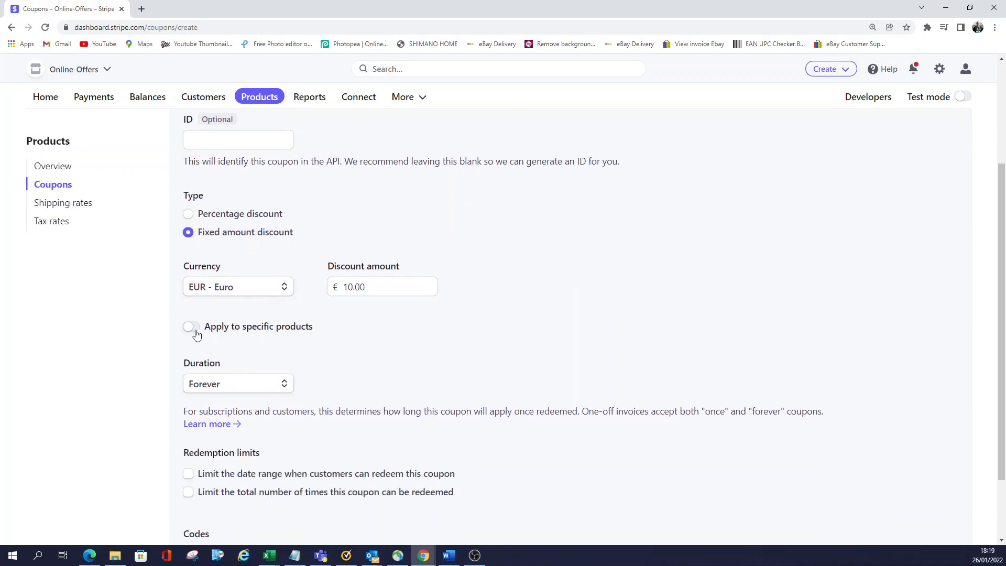
{"action": "left_click", "coordinate": [193, 328]}
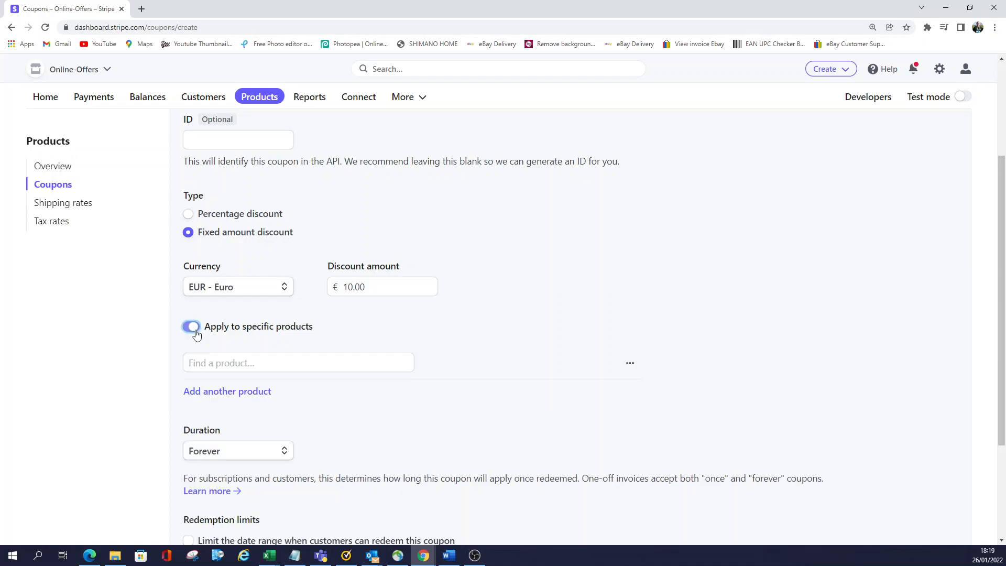
{"action": "left_click", "coordinate": [226, 364]}
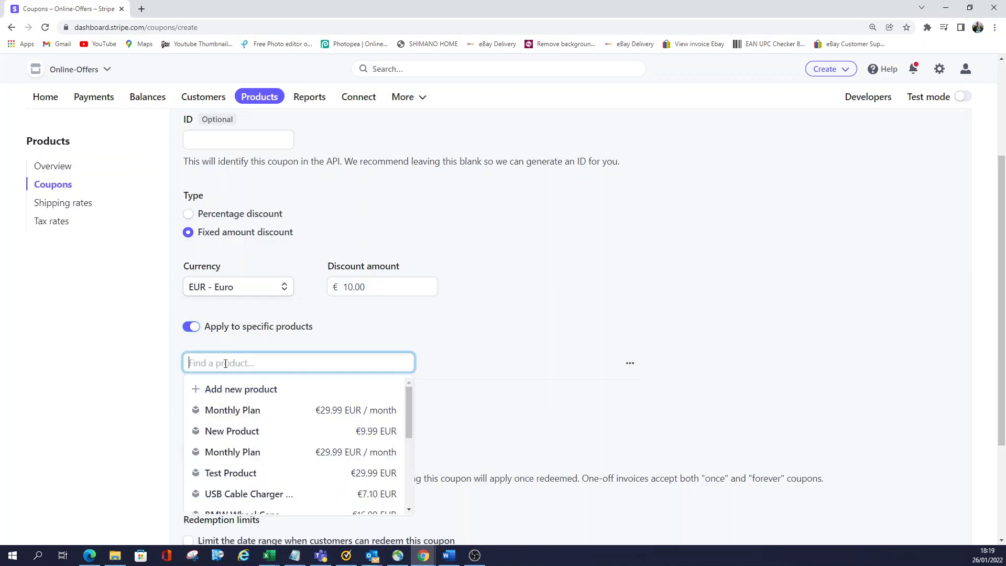
{"action": "left_click", "coordinate": [234, 412]}
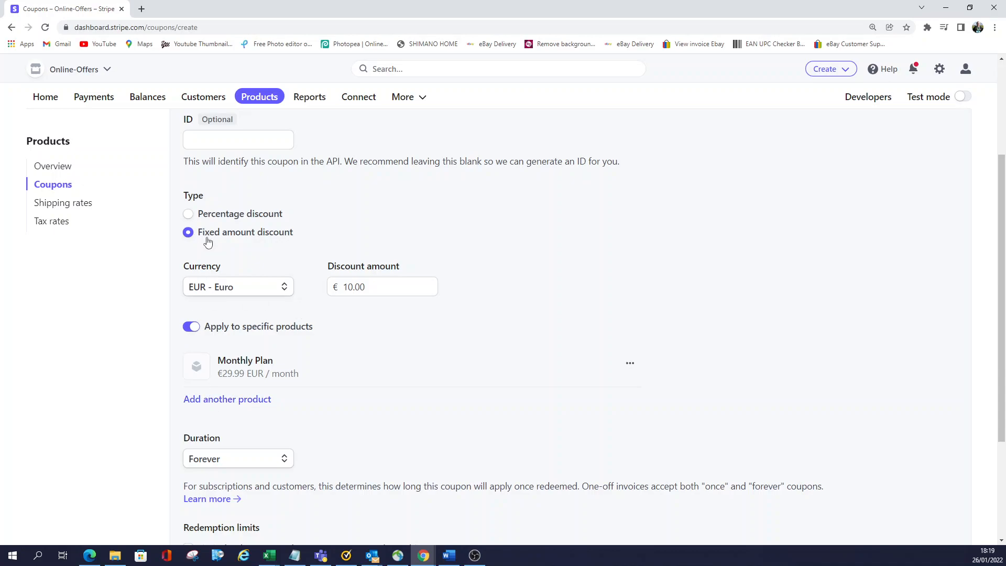
Keep the coupon's duration at Forever and create the coupon without redemption limits or customer-facing codes
{"action": "scroll", "coordinate": [303, 444], "scroll_direction": "down", "scroll_amount": 1}
{"action": "scroll", "coordinate": [307, 439], "scroll_direction": "down", "scroll_amount": 2}
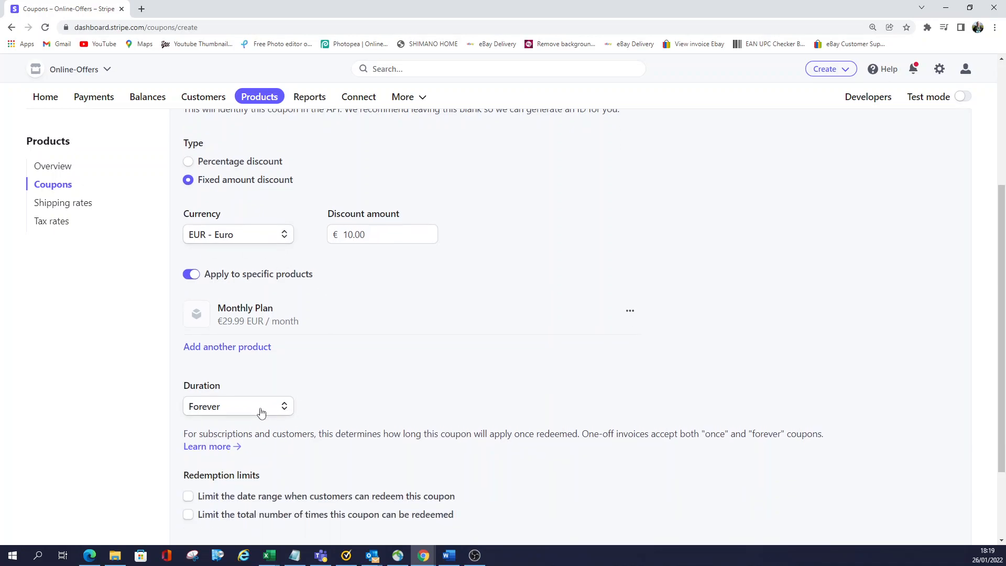
{"action": "left_click", "coordinate": [253, 412]}
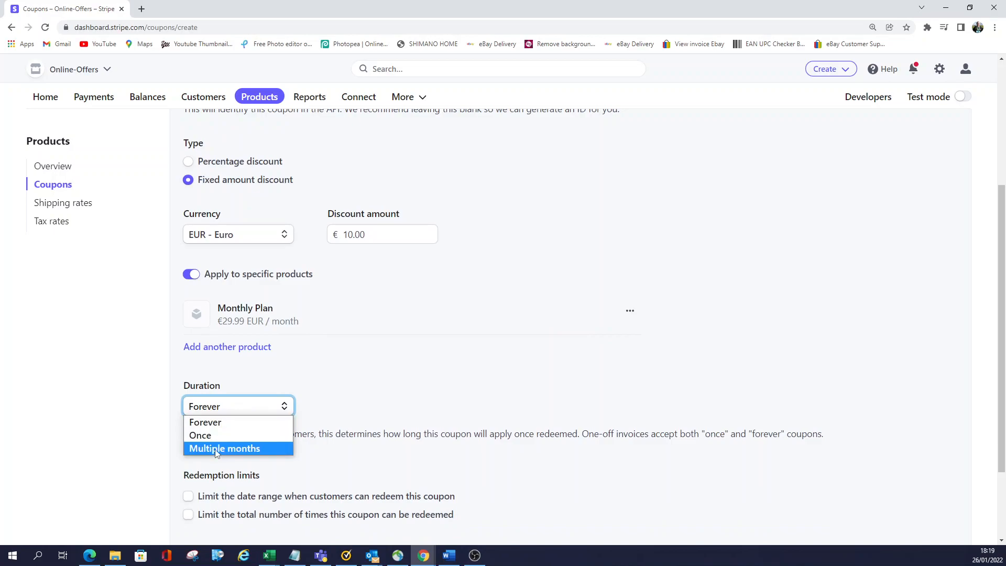
{"action": "left_click", "coordinate": [369, 364]}
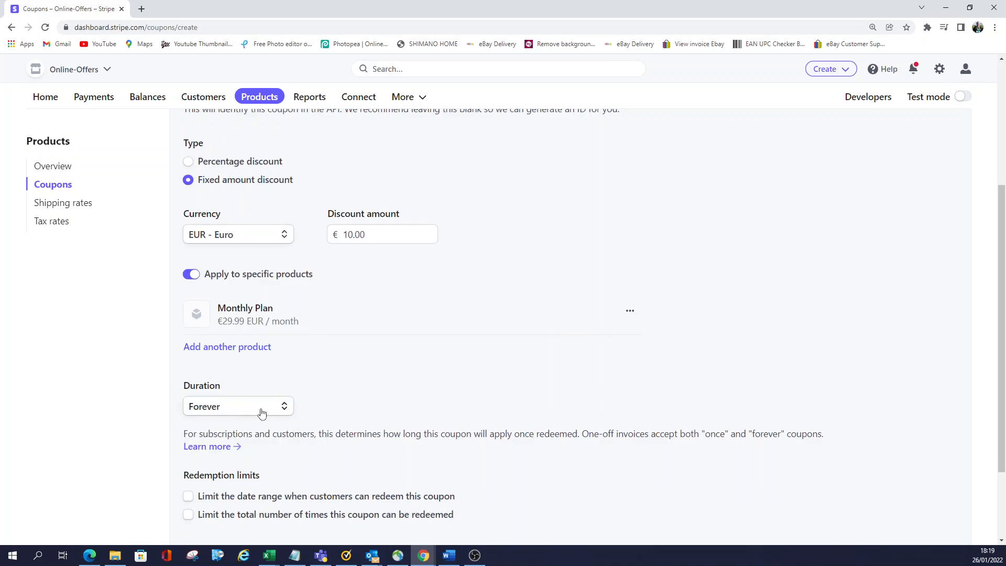
{"action": "scroll", "coordinate": [185, 374], "scroll_direction": "down", "scroll_amount": 1}
{"action": "scroll", "coordinate": [199, 383], "scroll_direction": "down", "scroll_amount": 1}
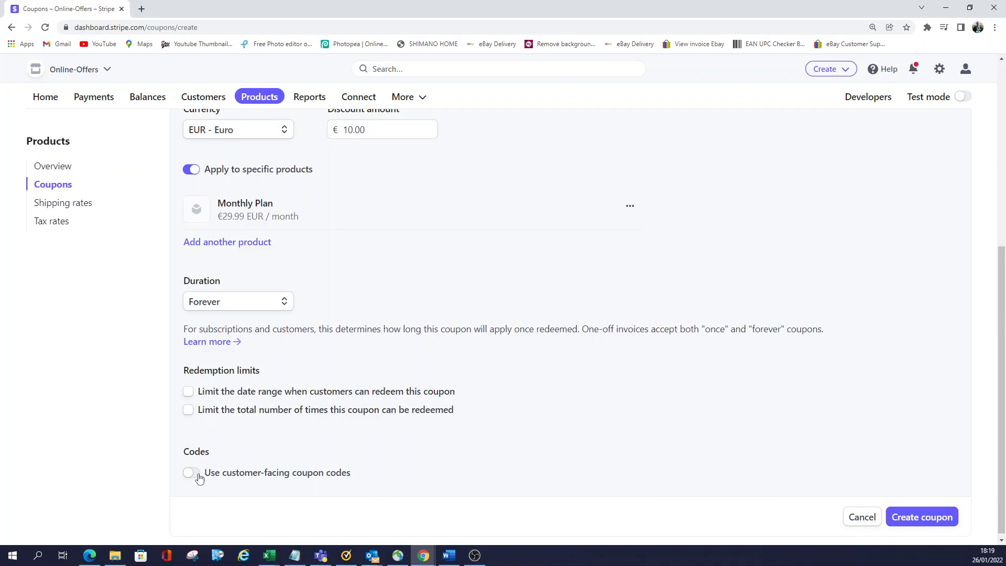
{"action": "scroll", "coordinate": [220, 471], "scroll_direction": "down", "scroll_amount": 1}
{"action": "left_click", "coordinate": [931, 512]}
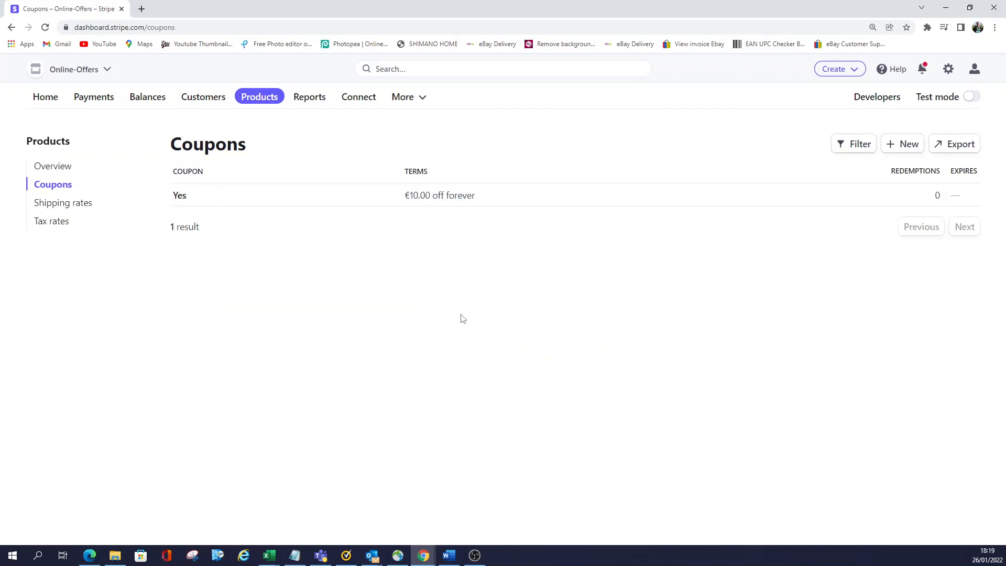
Open the "Yes" coupon and add the promotion code 10OFF without any restrictions
{"action": "left_click", "coordinate": [446, 196]}
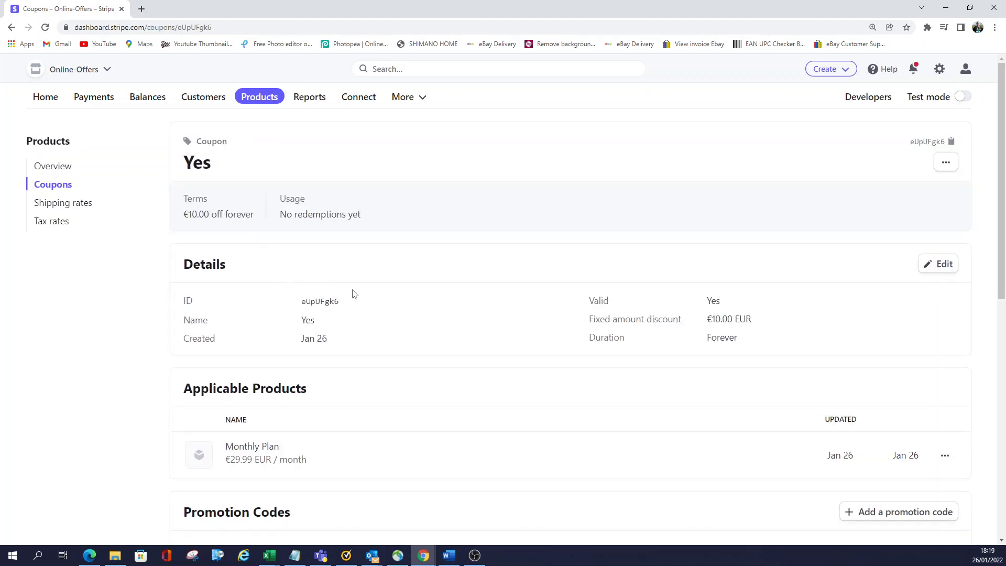
{"action": "scroll", "coordinate": [353, 293], "scroll_direction": "down", "scroll_amount": 3}
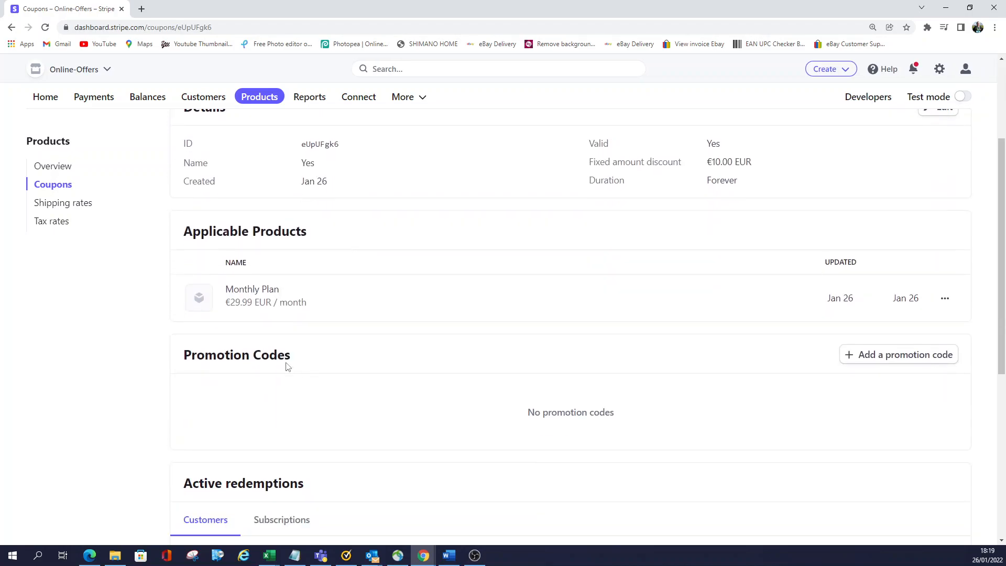
{"action": "left_click", "coordinate": [871, 354]}
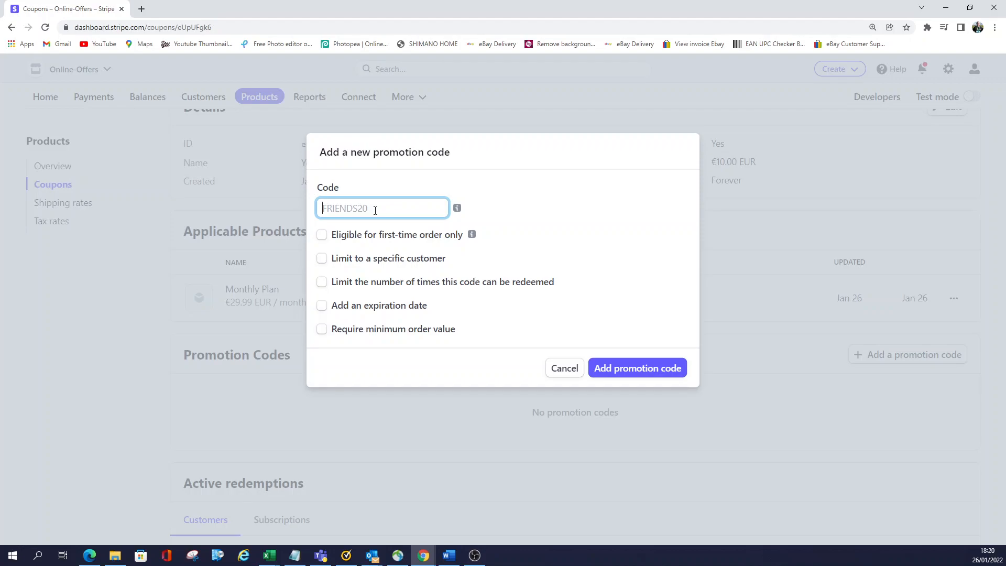
{"action": "type", "text": "10OFF"}
{"action": "left_click", "coordinate": [638, 374]}
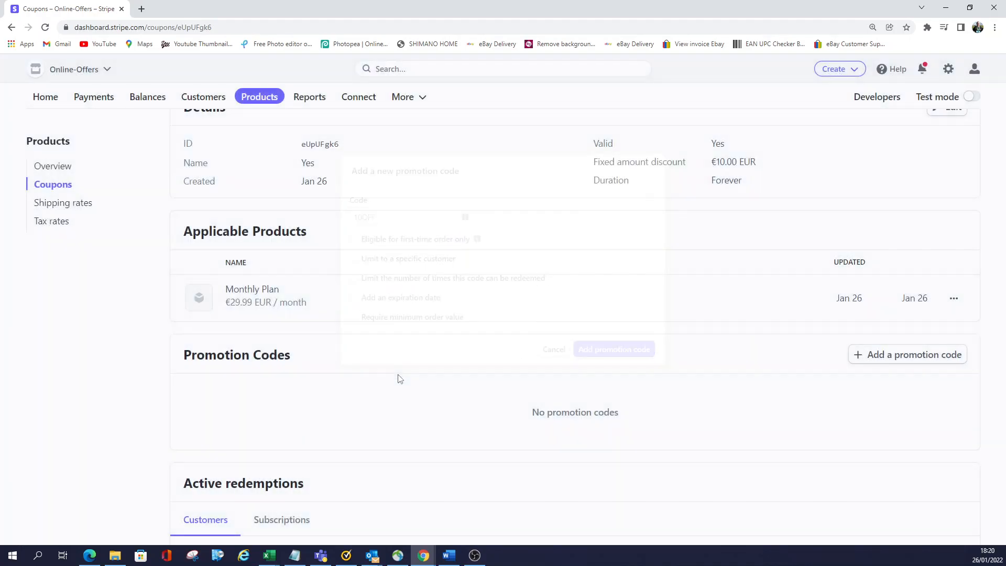
Copy the active Monthly Plan link from the payment links list and open it in a new browser tab
{"action": "scroll", "coordinate": [398, 283], "scroll_direction": "up", "scroll_amount": 3}
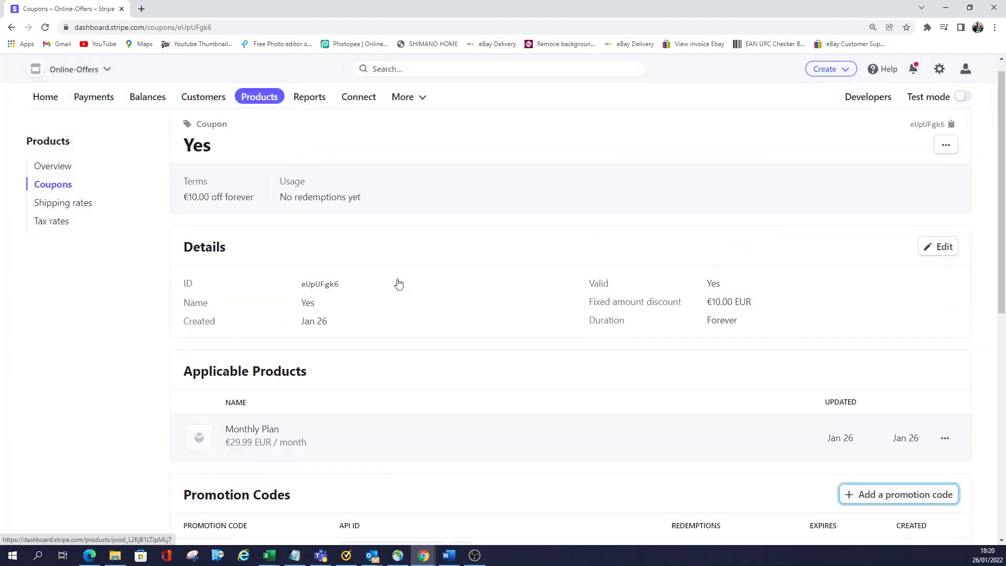
{"action": "left_click", "coordinate": [423, 104]}
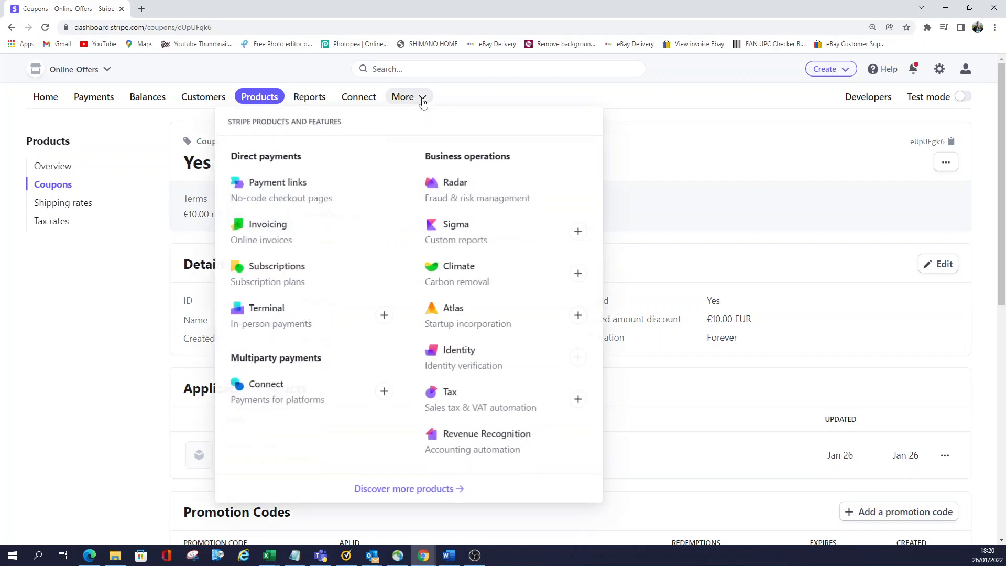
{"action": "left_click", "coordinate": [268, 190]}
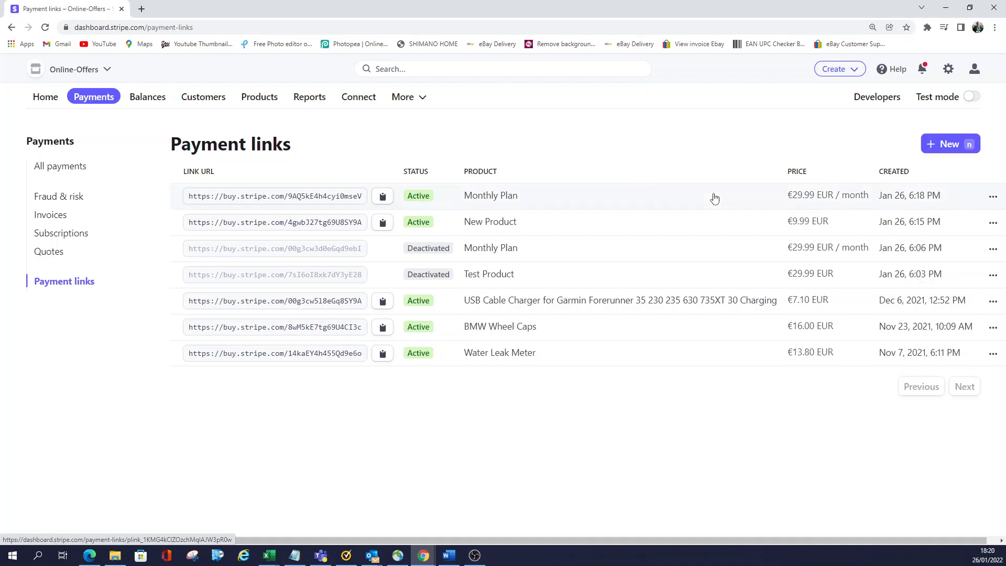
{"action": "left_click", "coordinate": [383, 196]}
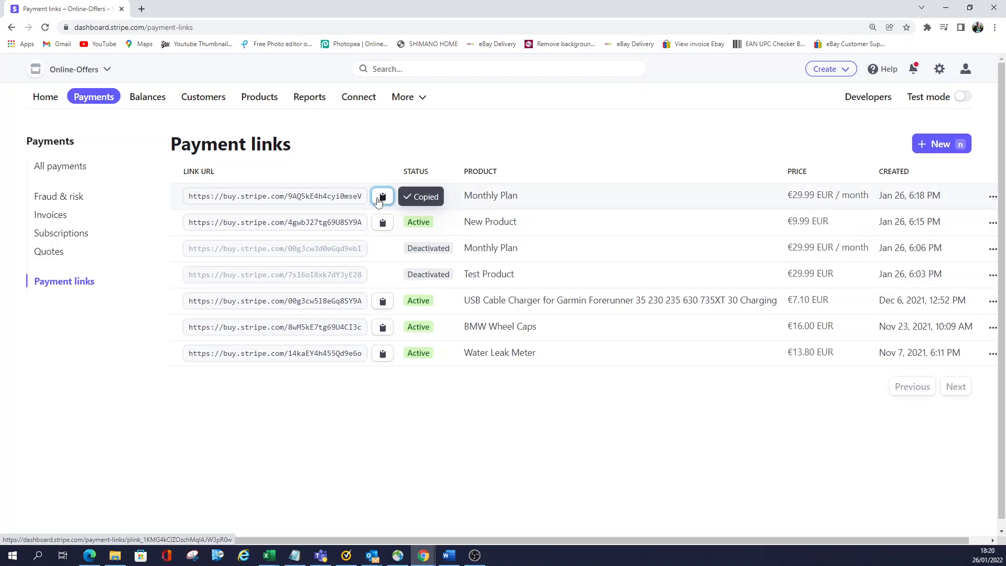
{"action": "left_click", "coordinate": [141, 9]}
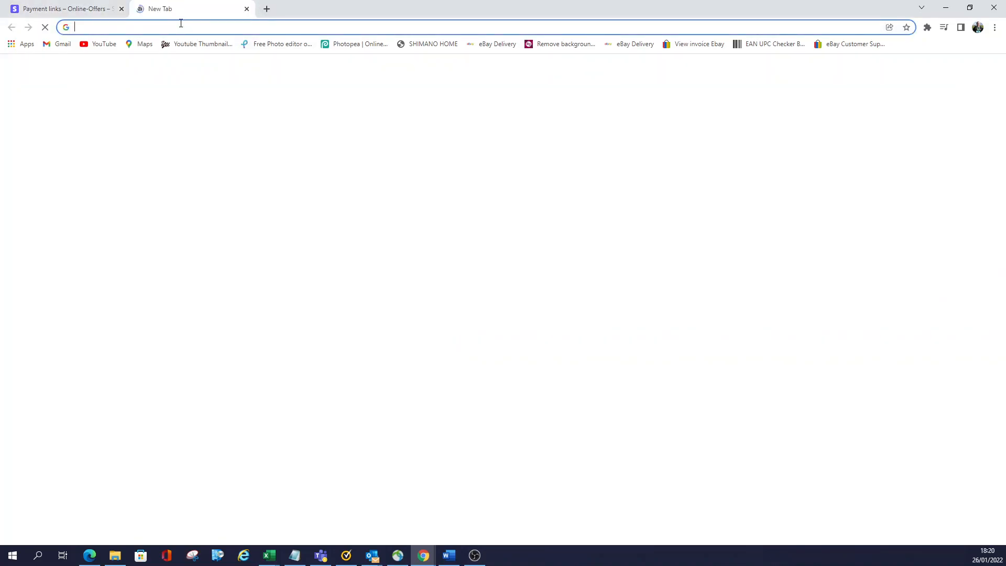
{"action": "key", "text": "ctrl+v"}
{"action": "key", "text": "Return"}
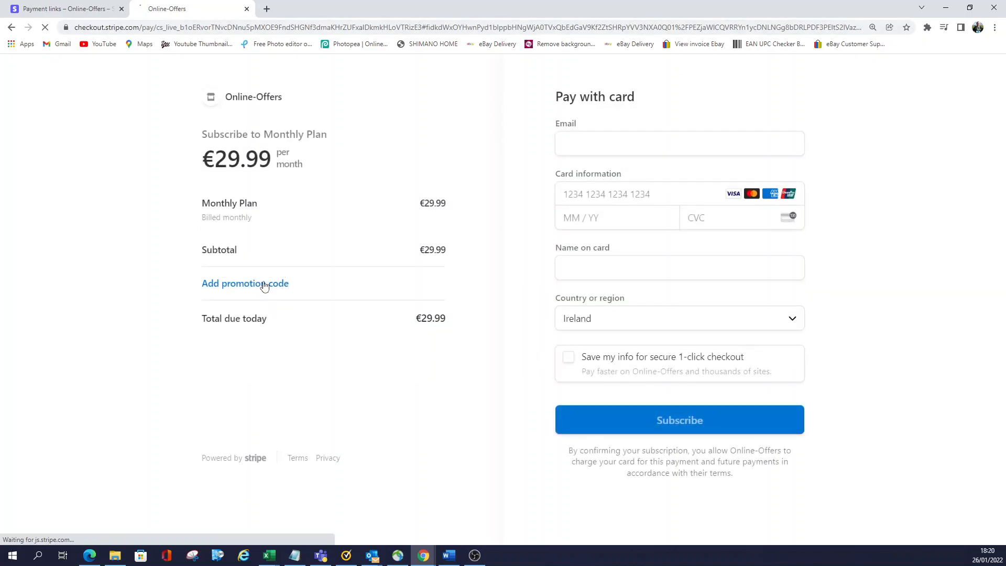
Apply the promotion code 10OFF to the Monthly Plan subscription on the checkout page
{"action": "left_click", "coordinate": [263, 284]}
{"action": "type", "text": "100"}
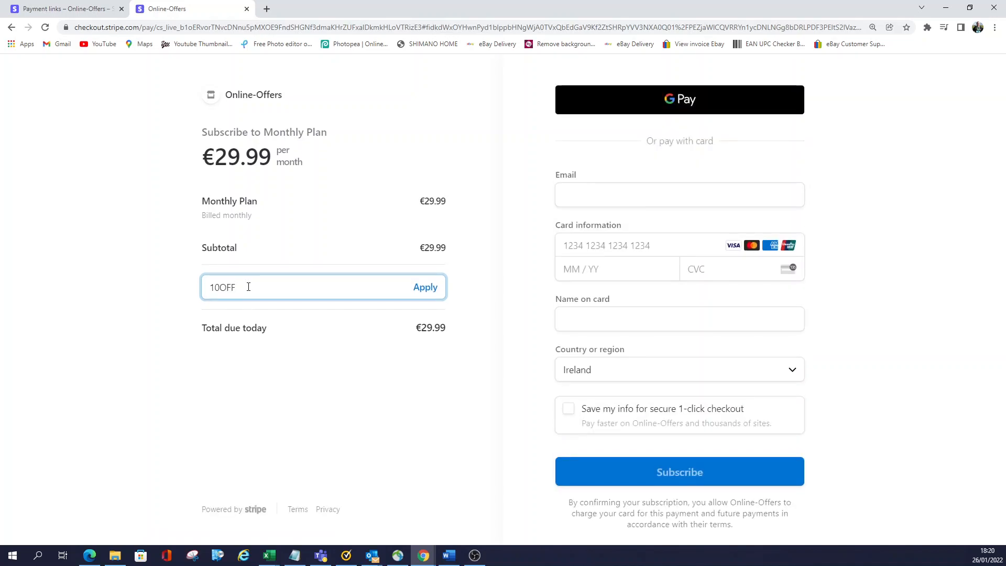
{"action": "left_click", "coordinate": [424, 288]}
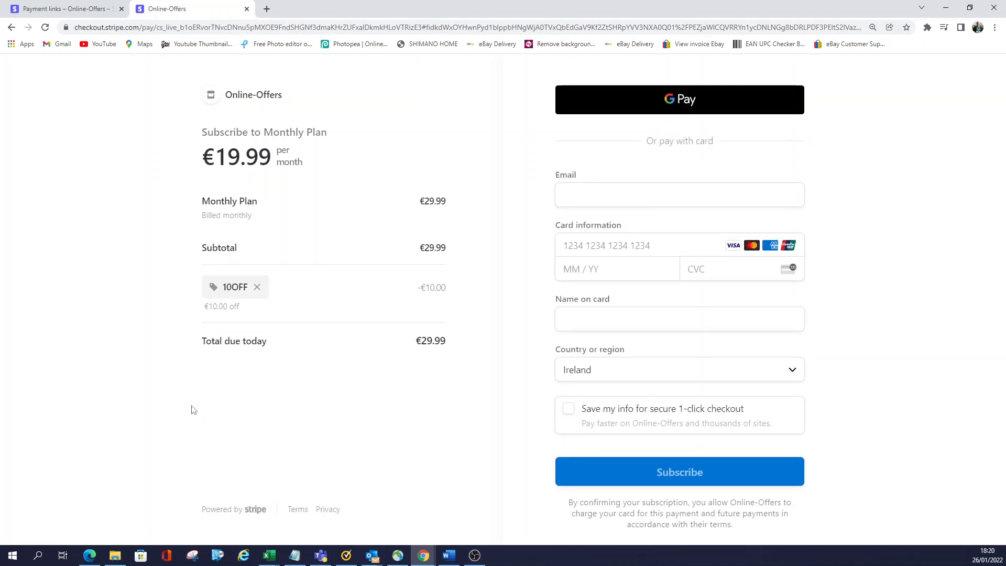